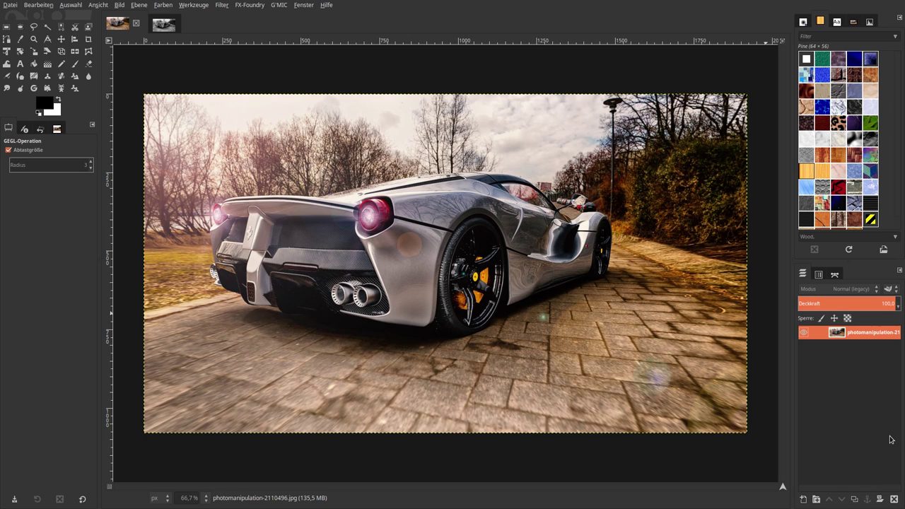
# Close the black-and-white LAB image without saving its changes.
pyautogui.click(163, 27)
pyautogui.click(169, 22)
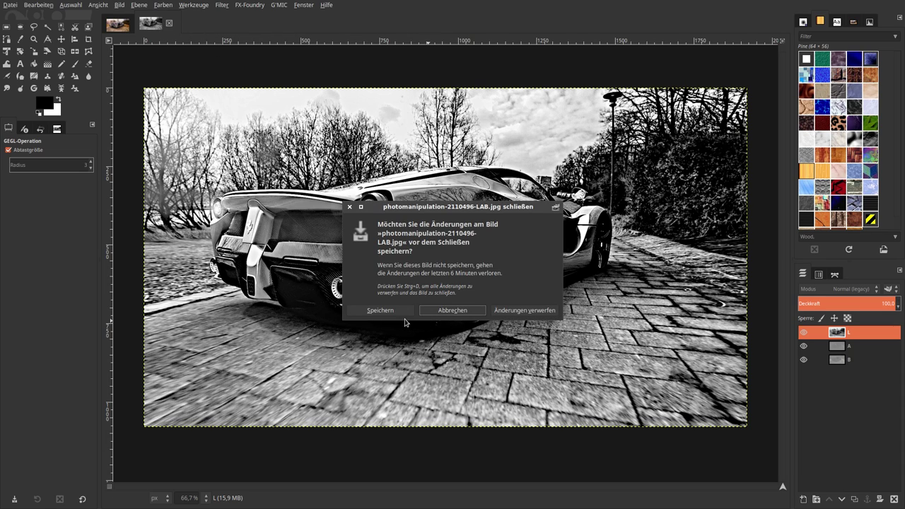
pyautogui.click(526, 310)
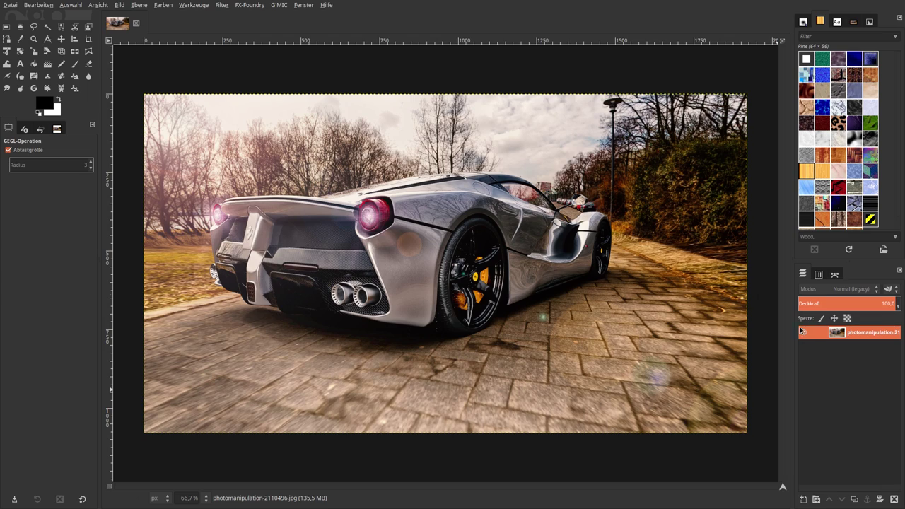
# Duplicate the photo layer into five copies, hide the top three, and select the fourth.
pyautogui.click(853, 499)
pyautogui.click(854, 499)
pyautogui.click(854, 499)
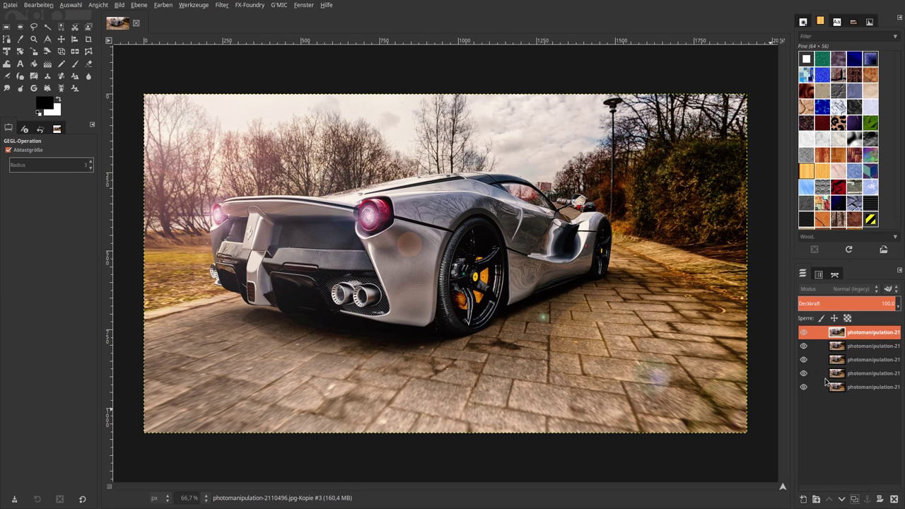
pyautogui.click(803, 332)
pyautogui.click(804, 361)
pyautogui.click(832, 378)
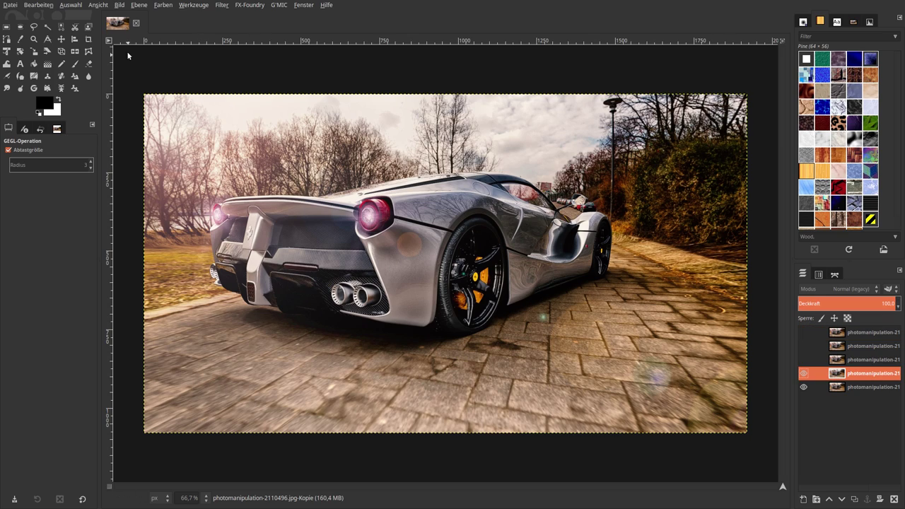
# Raise the fourth layer's contrast to 50 with Brightness/Contrast.
pyautogui.click(163, 6)
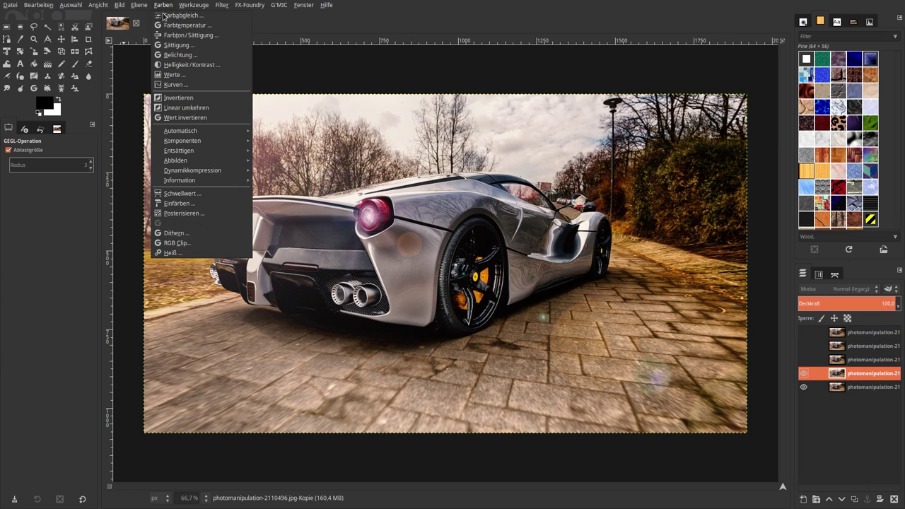
pyautogui.click(185, 65)
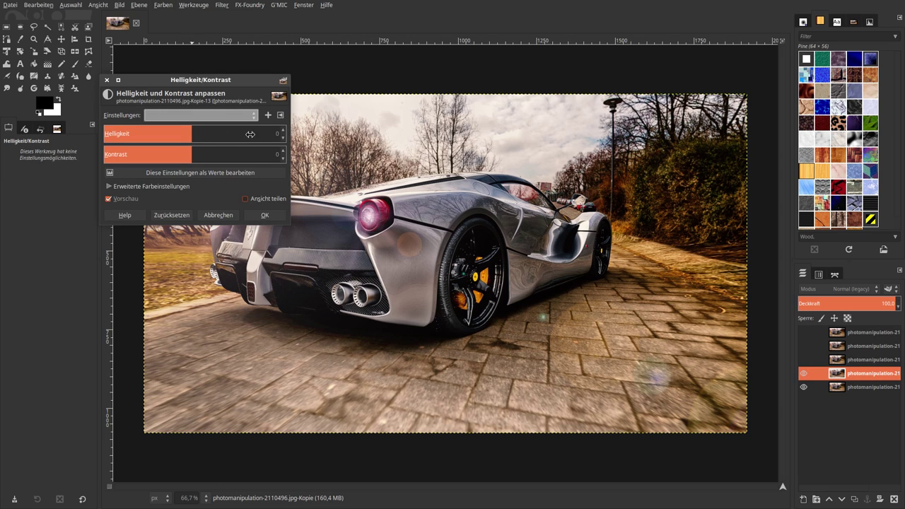
pyautogui.click(284, 150)
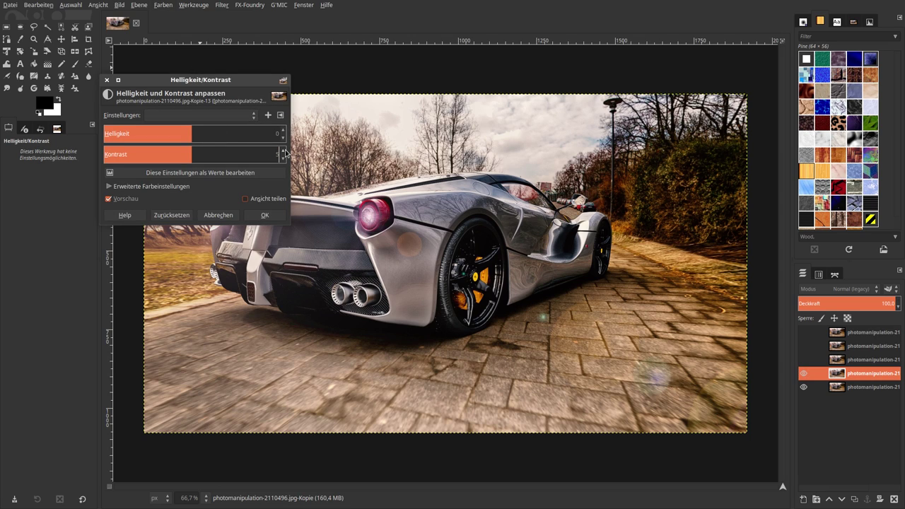
pyautogui.write('0')
pyautogui.press('Return')
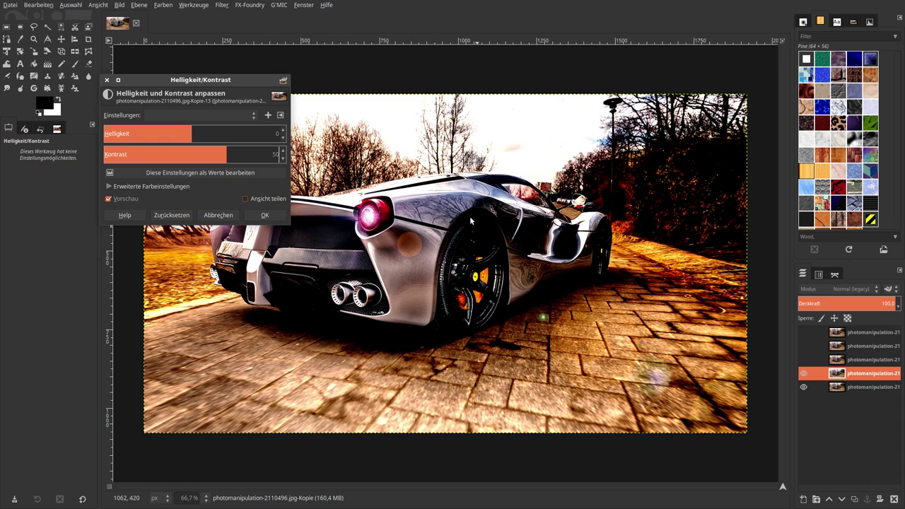
pyautogui.moveTo(189, 79); pyautogui.dragTo(116, 48)
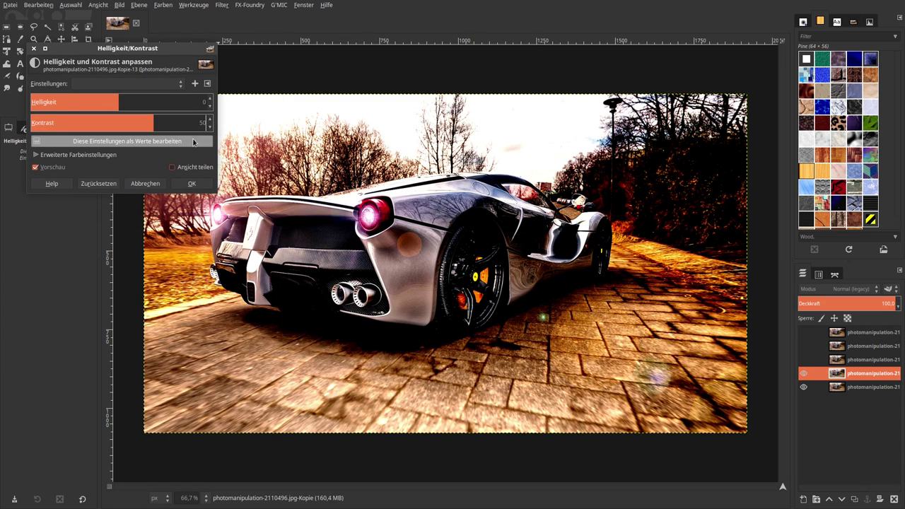
pyautogui.click(153, 183)
# Toggle the contrast layer to compare, then select the third layer.
pyautogui.click(804, 375)
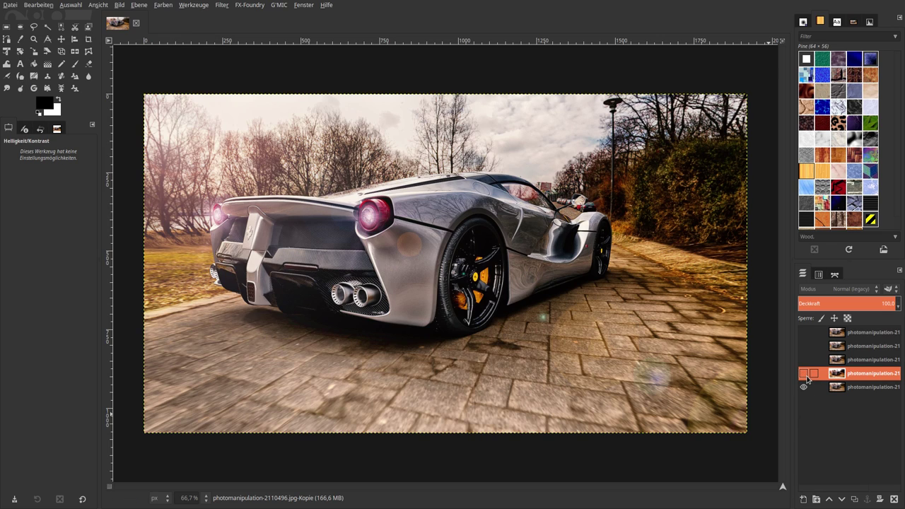
pyautogui.click(804, 359)
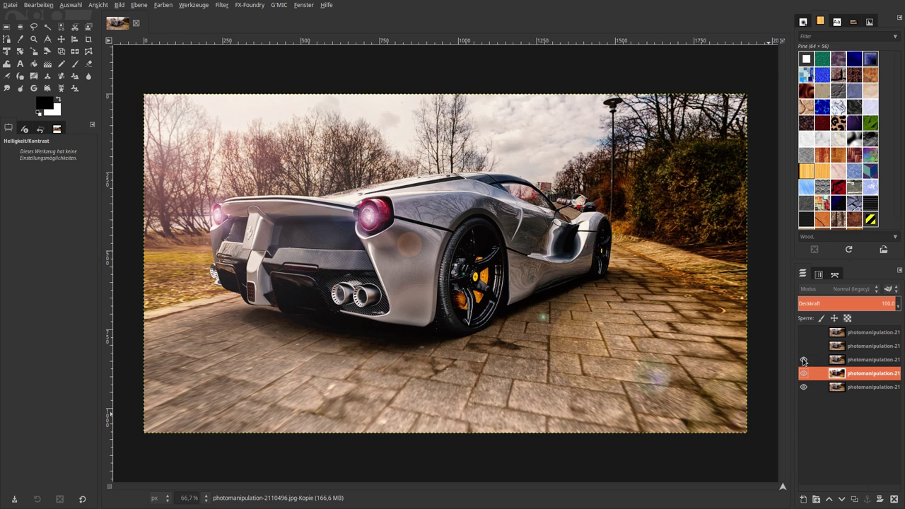
pyautogui.click(841, 362)
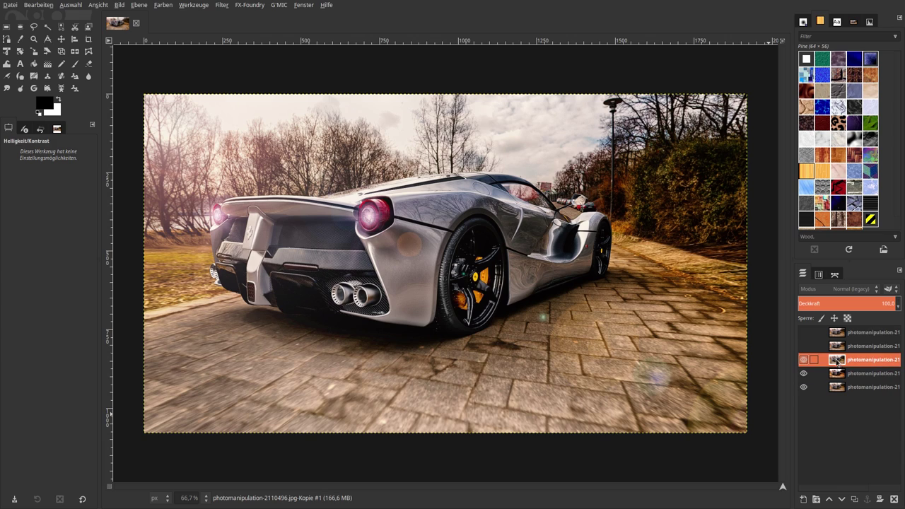
# Apply G'MIC Color grading with defaults reset and Clarity 1.00 to the third layer.
pyautogui.click(278, 5)
pyautogui.click(290, 28)
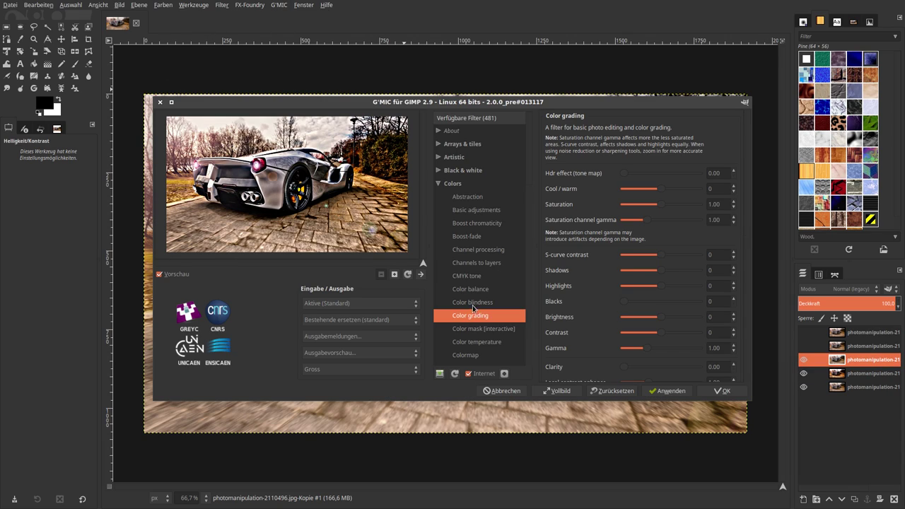
pyautogui.click(597, 396)
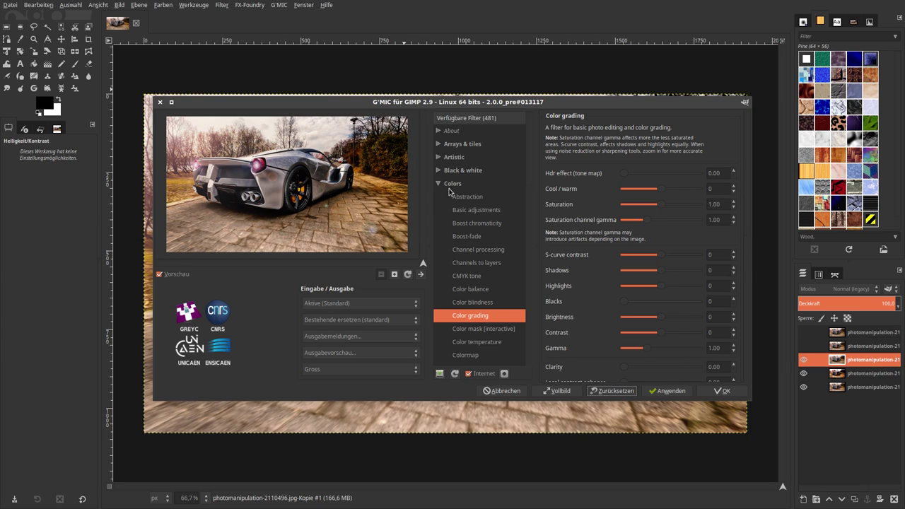
pyautogui.moveTo(749, 207); pyautogui.dragTo(749, 263)
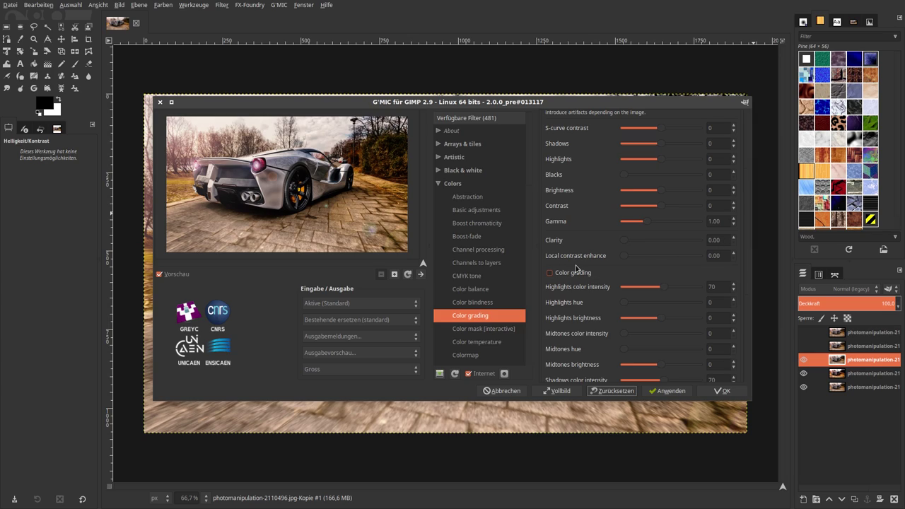
pyautogui.doubleClick(724, 241)
pyautogui.write('0.5')
pyautogui.press('Return')
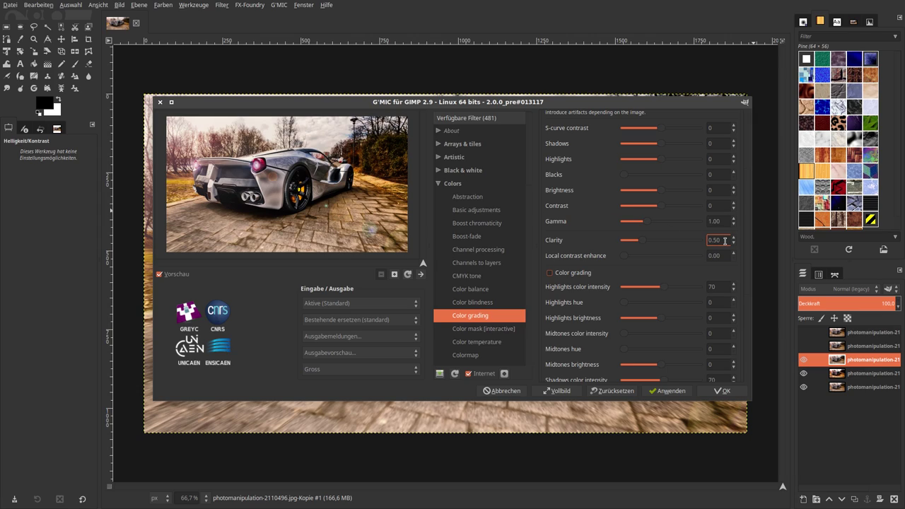
pyautogui.doubleClick(724, 241)
pyautogui.write('1')
pyautogui.press('Return')
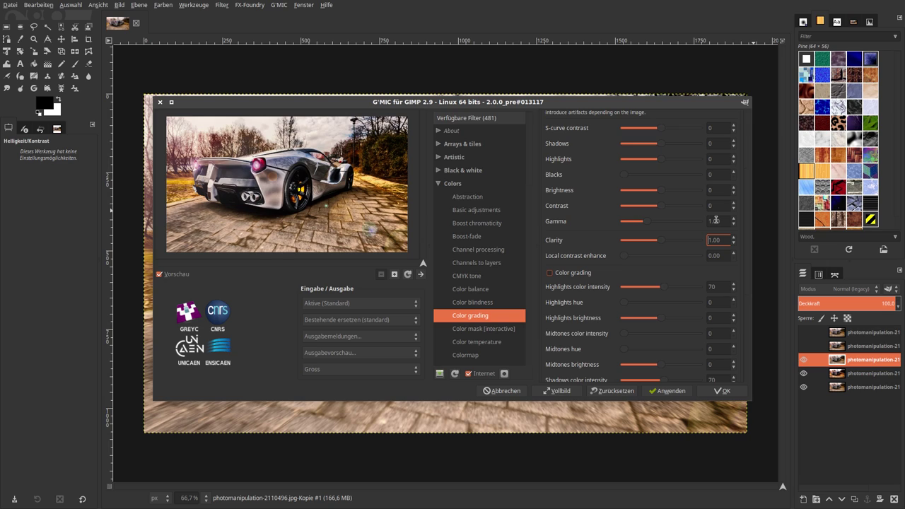
pyautogui.click(712, 392)
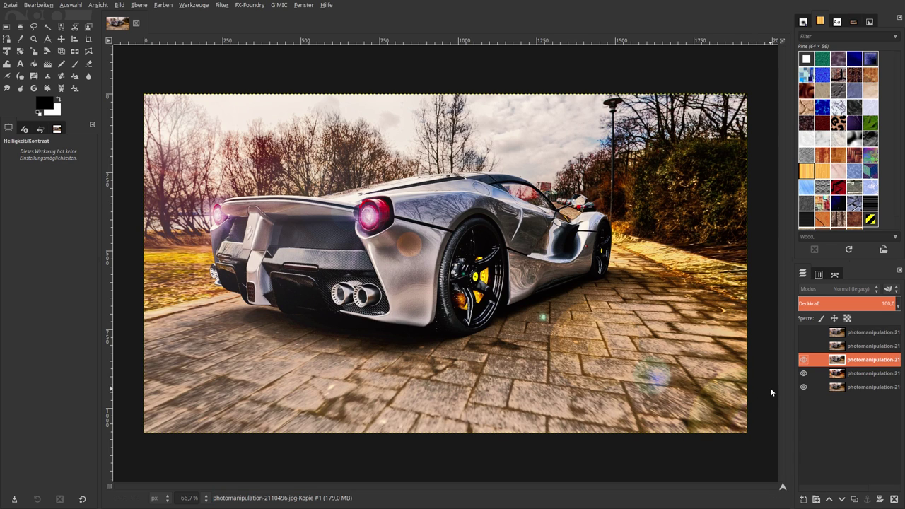
# Toggle the clarity layer to compare, keep it visible, and unhide the second layer.
pyautogui.click(803, 360)
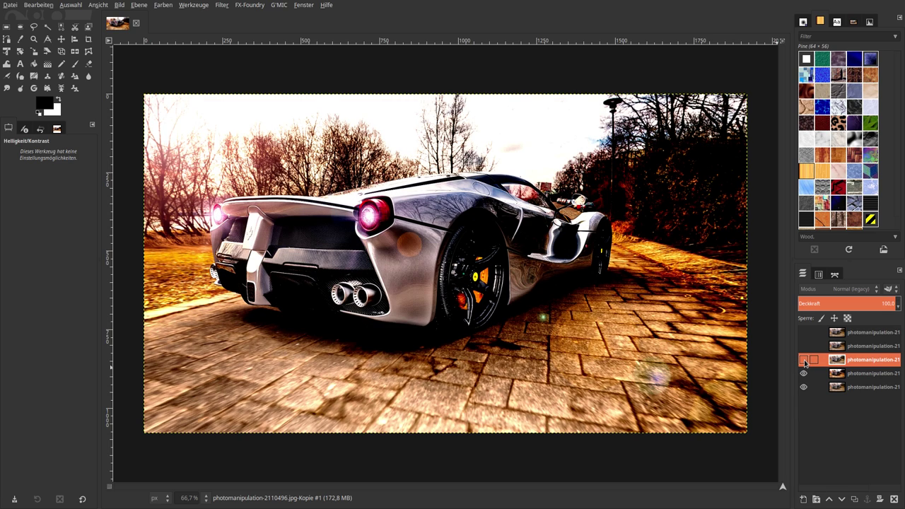
pyautogui.click(803, 361)
pyautogui.click(803, 361)
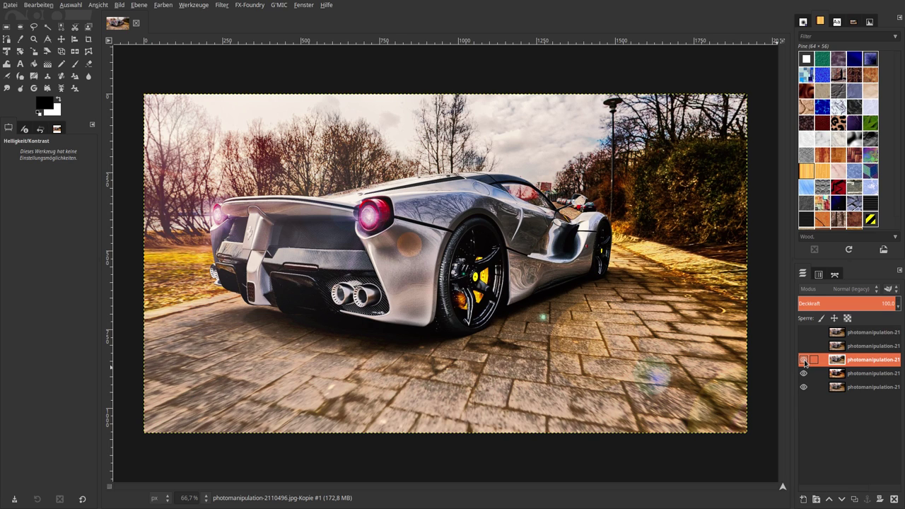
pyautogui.click(803, 360)
pyautogui.click(802, 345)
# Apply G'MIC Color grading with Local contrast enhance 3.00 to the second layer.
pyautogui.click(836, 346)
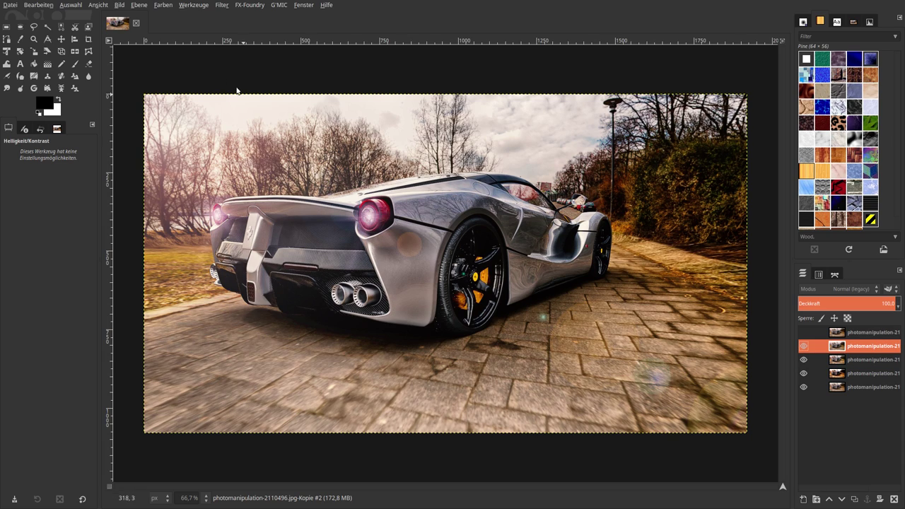
pyautogui.click(271, 4)
pyautogui.click(281, 21)
pyautogui.click(612, 390)
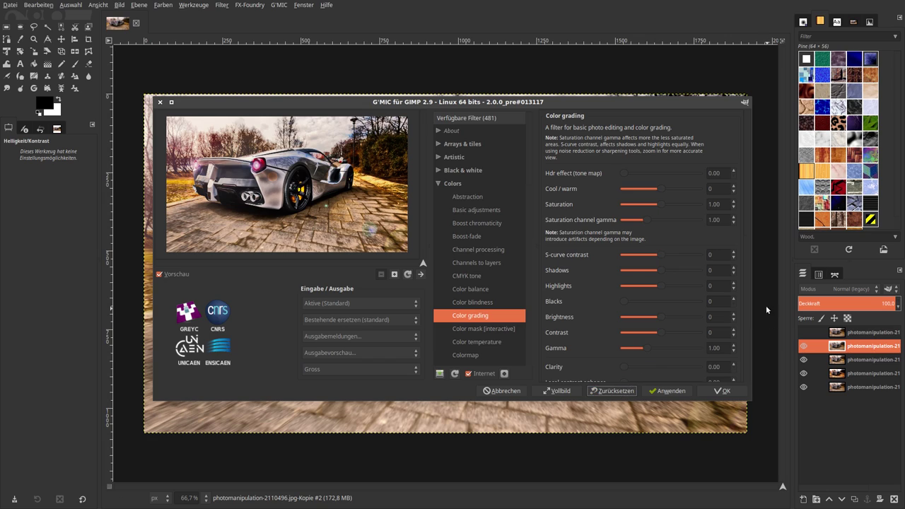
pyautogui.scroll(-2, 636, 227)
pyautogui.scroll(-2, 636, 226)
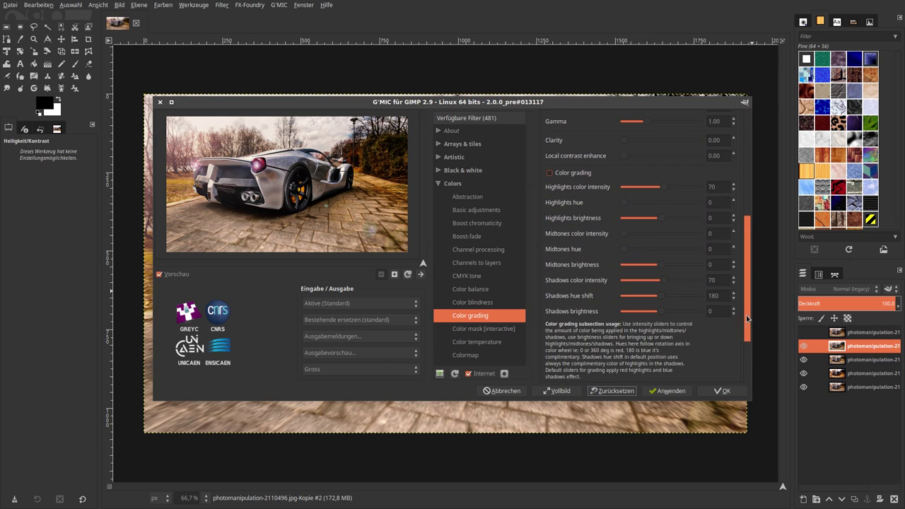
pyautogui.scroll(-1, 636, 226)
pyautogui.doubleClick(714, 174)
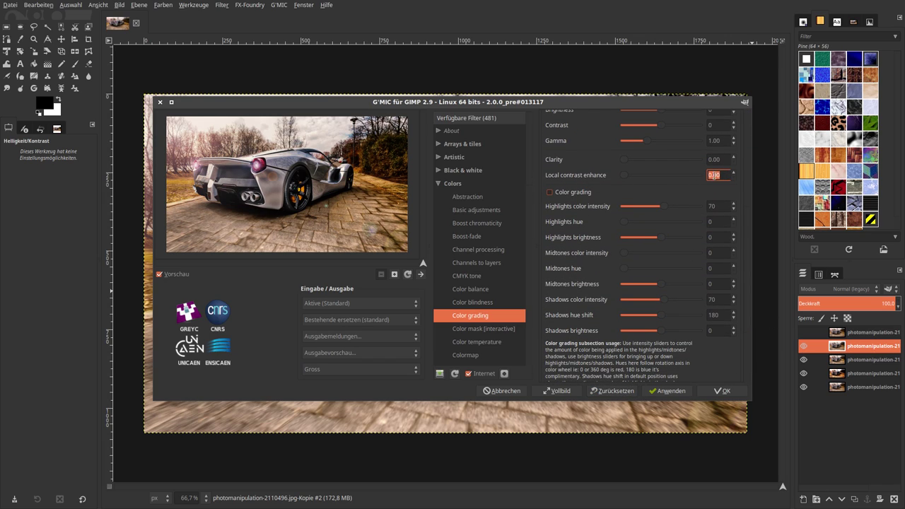
pyautogui.write('1')
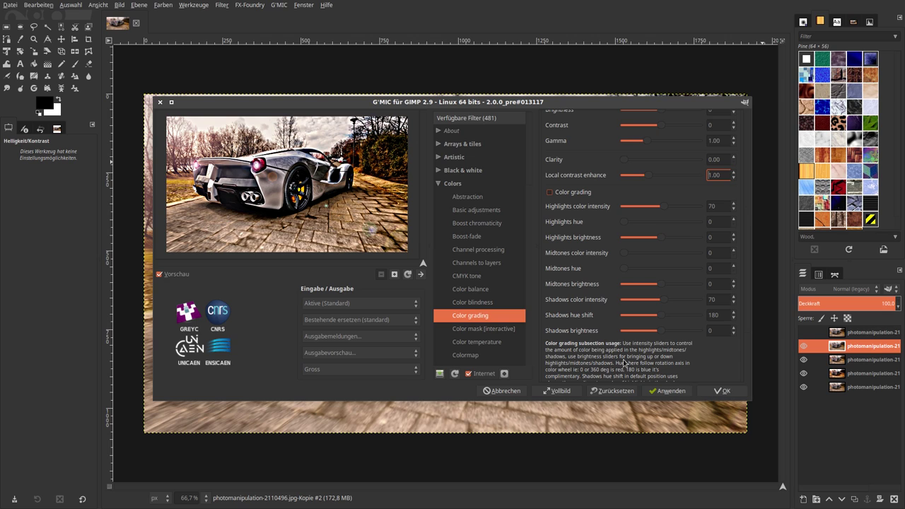
pyautogui.click(728, 393)
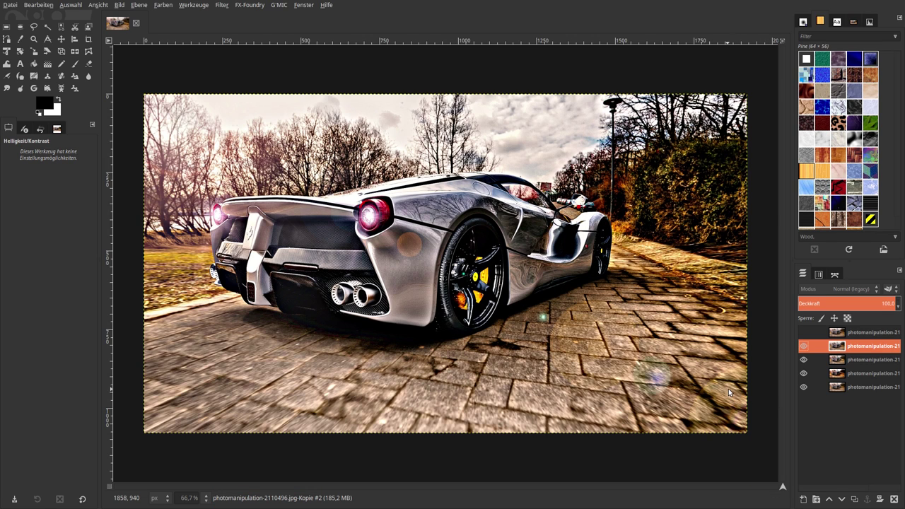
# Toggle the enhancement layers to compare, make all visible, and select the top layer.
pyautogui.click(804, 345)
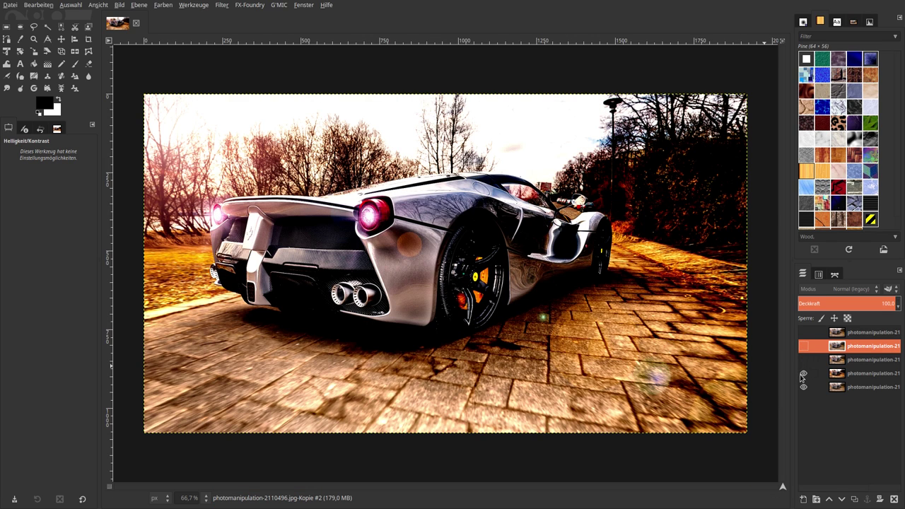
pyautogui.click(803, 372)
pyautogui.click(803, 376)
pyautogui.click(803, 359)
pyautogui.click(804, 345)
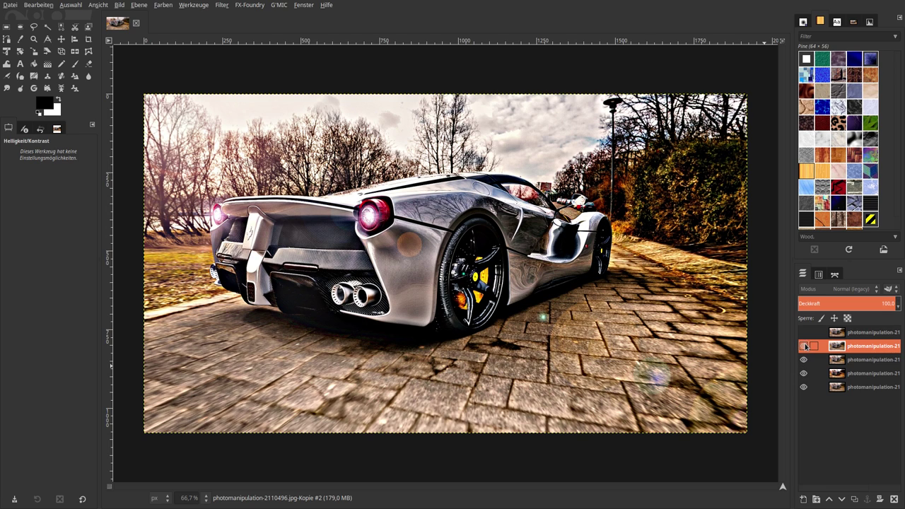
pyautogui.click(803, 332)
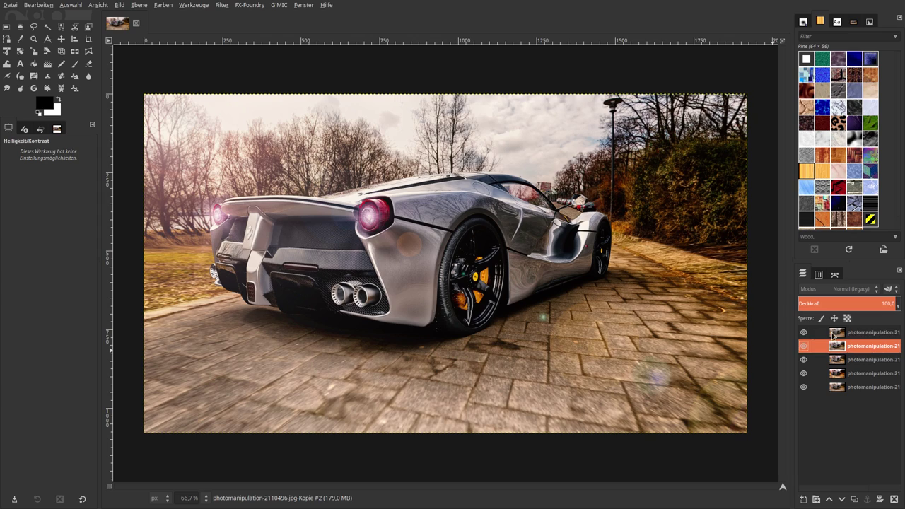
pyautogui.click(869, 332)
# Duplicate the top layer, hide the new copy, and select the layer beneath it.
pyautogui.click(854, 498)
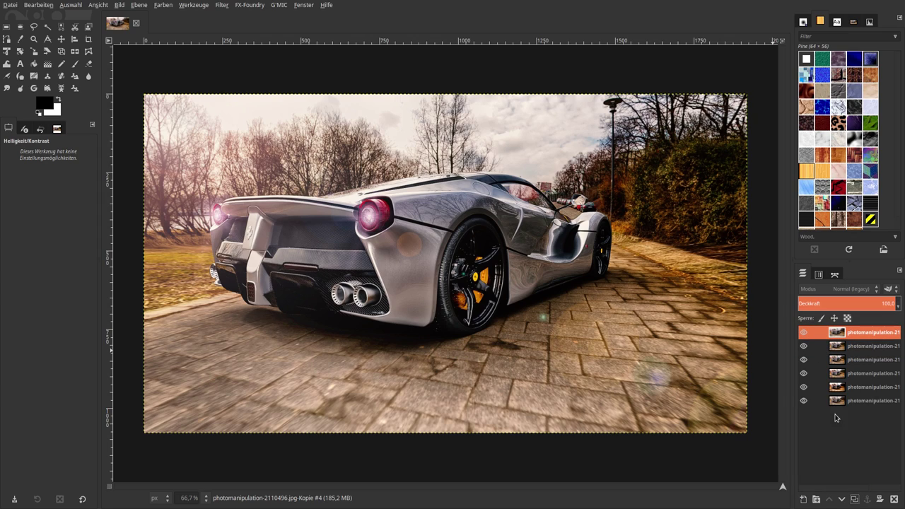
pyautogui.click(802, 332)
pyautogui.click(831, 351)
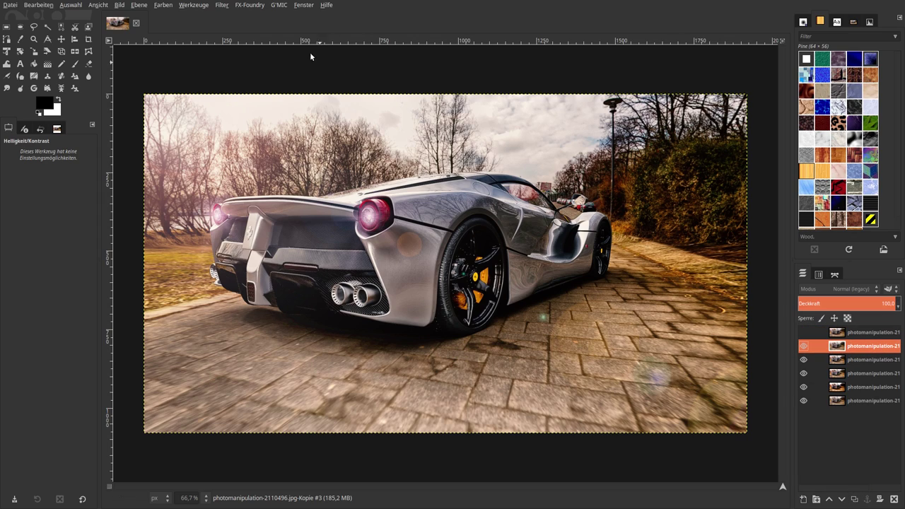
# Choose G'MIC's Details > Sharpen [unsharp mask] filter and preview the whole car.
pyautogui.click(279, 4)
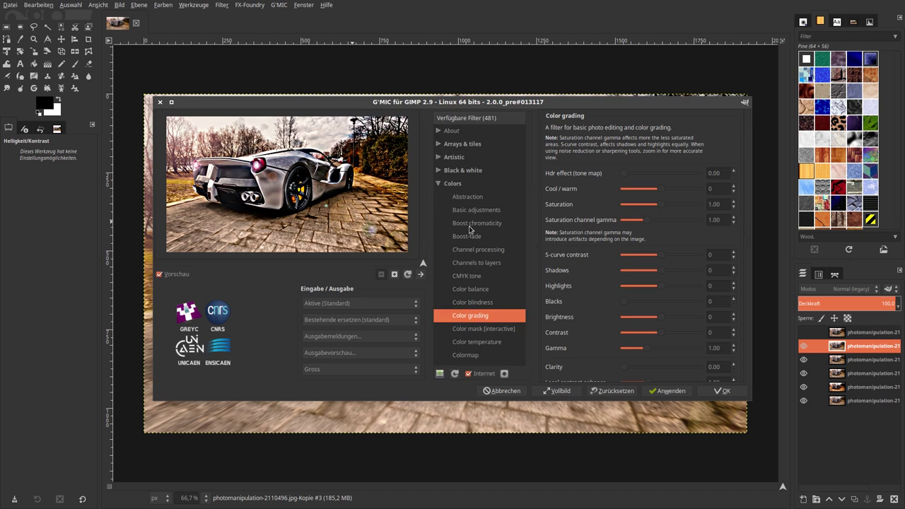
pyautogui.scroll(-5, 493, 289)
pyautogui.scroll(-5, 496, 289)
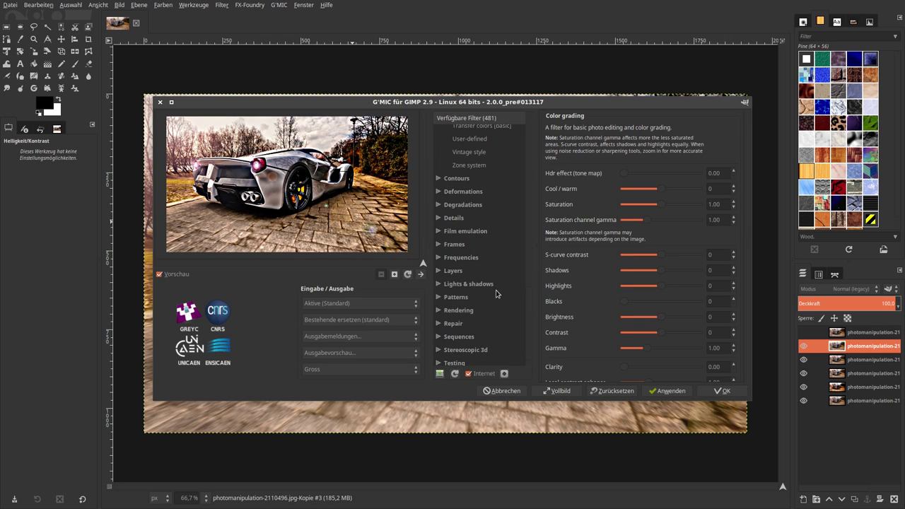
pyautogui.click(443, 218)
pyautogui.scroll(-3, 478, 300)
pyautogui.scroll(-3, 507, 298)
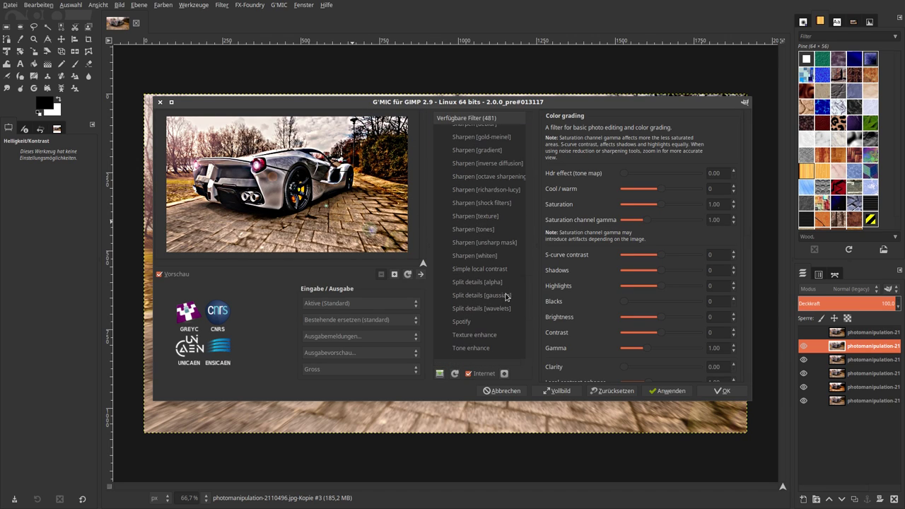
pyautogui.click(491, 244)
pyautogui.click(381, 274)
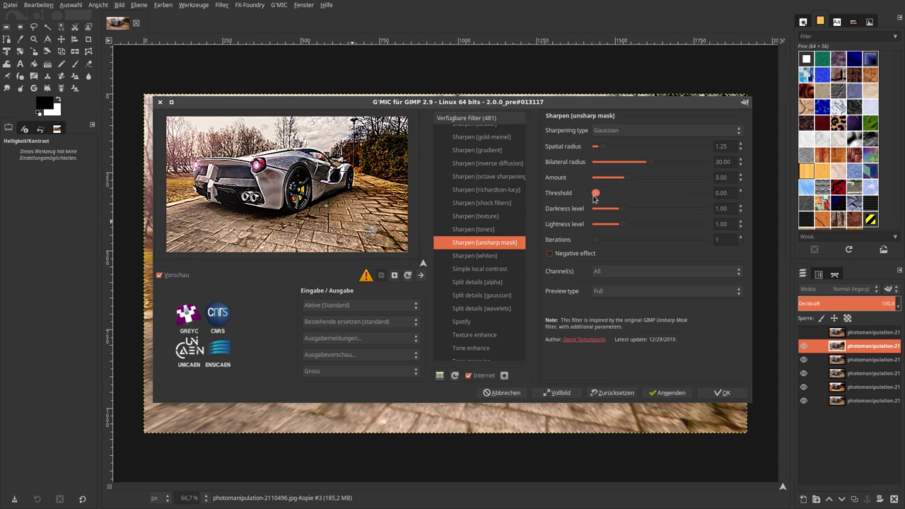
# Apply the unsharp mask with spatial radius 2, bilateral radius 15 and amount 2.83.
pyautogui.moveTo(596, 197); pyautogui.dragTo(518, 214)
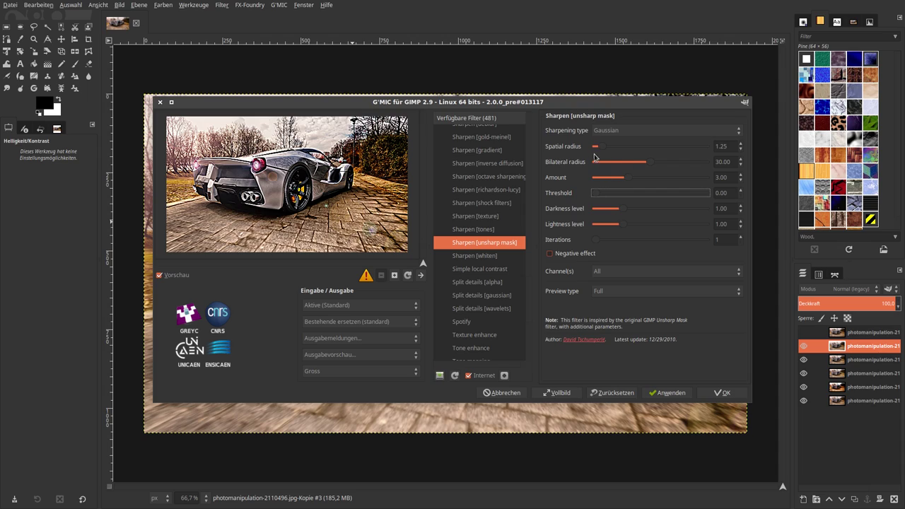
pyautogui.doubleClick(721, 162)
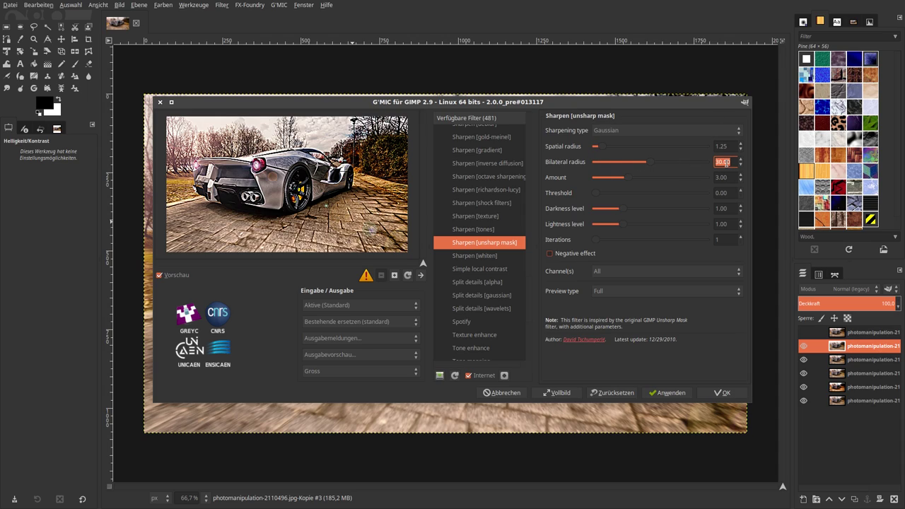
pyautogui.write('15')
pyautogui.doubleClick(727, 146)
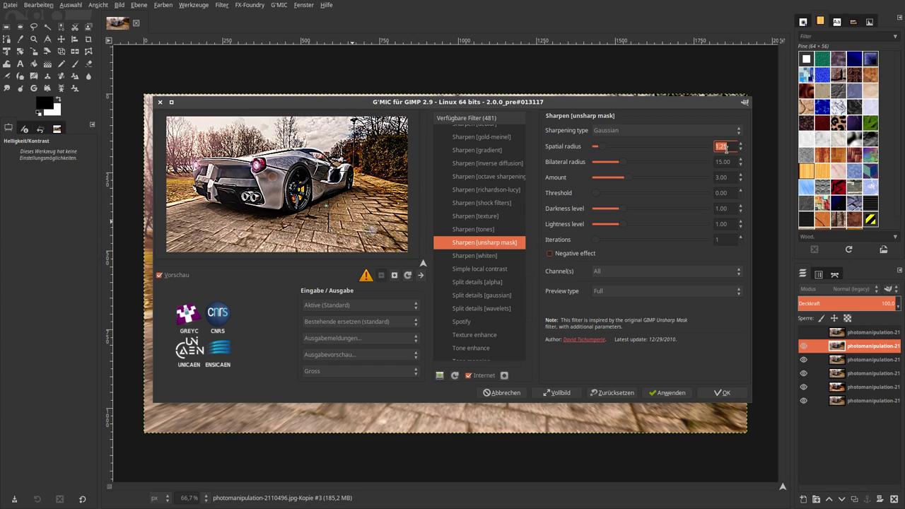
pyautogui.write('2')
pyautogui.click(624, 179)
pyautogui.moveTo(623, 182); pyautogui.dragTo(615, 184)
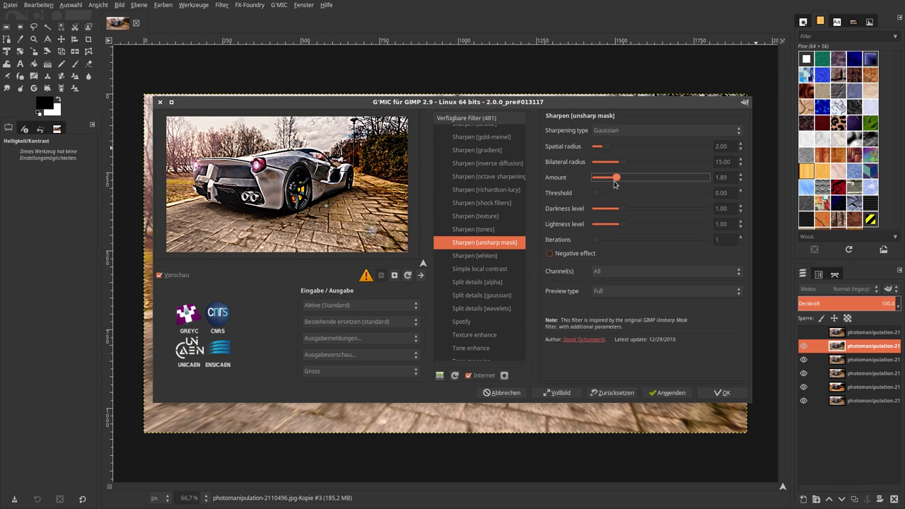
pyautogui.moveTo(614, 184); pyautogui.dragTo(624, 184)
pyautogui.click(732, 395)
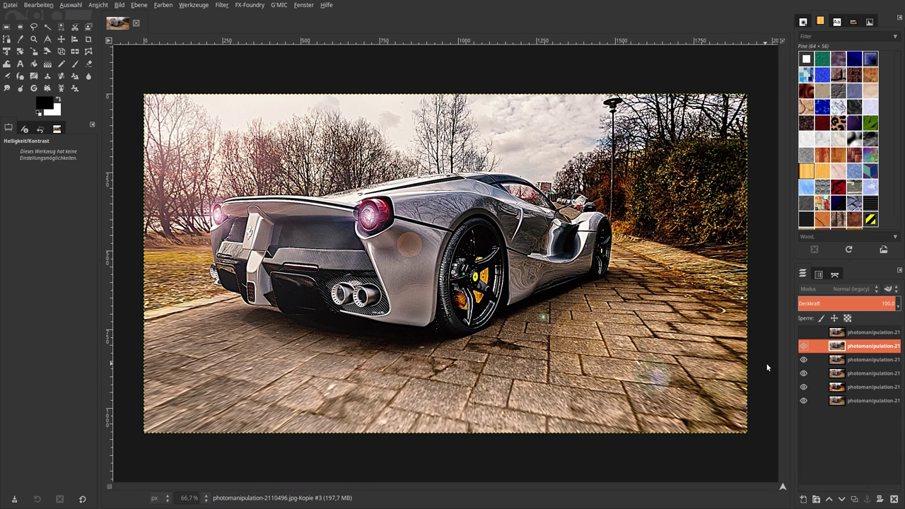
# Toggle layers to compare the sharpening, then make the top copy visible and active.
pyautogui.click(804, 345)
pyautogui.click(804, 359)
pyautogui.click(803, 372)
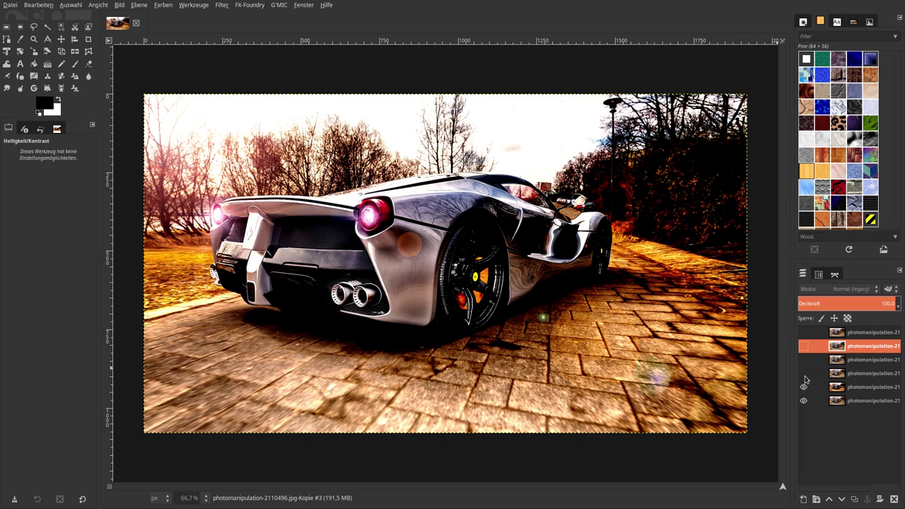
pyautogui.click(803, 359)
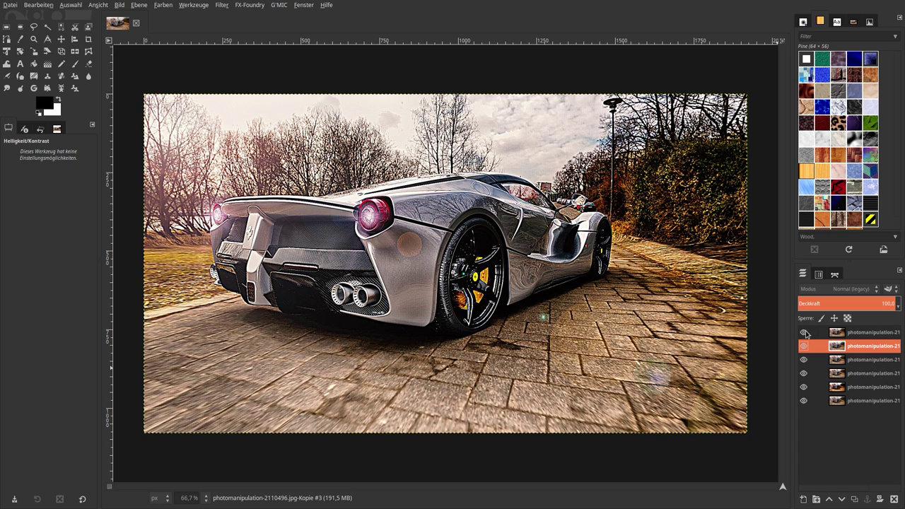
pyautogui.click(834, 334)
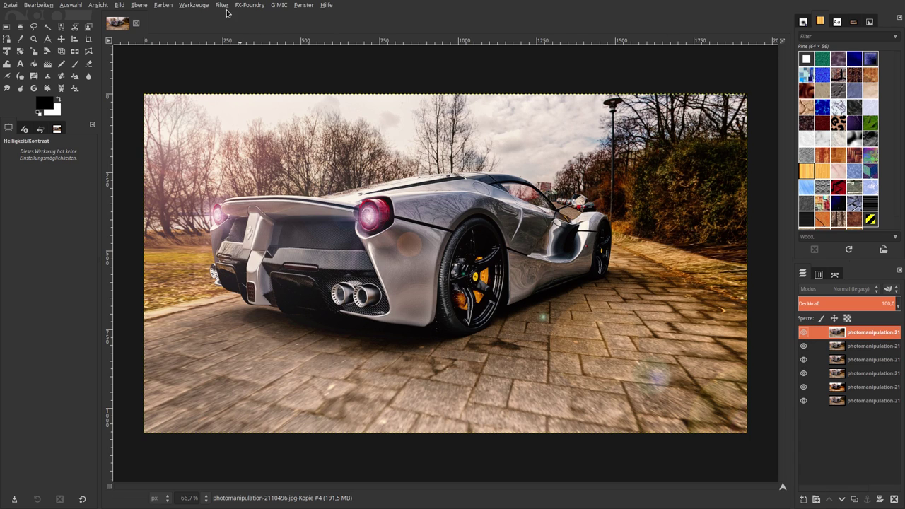
pyautogui.click(221, 5)
pyautogui.moveTo(240, 68)
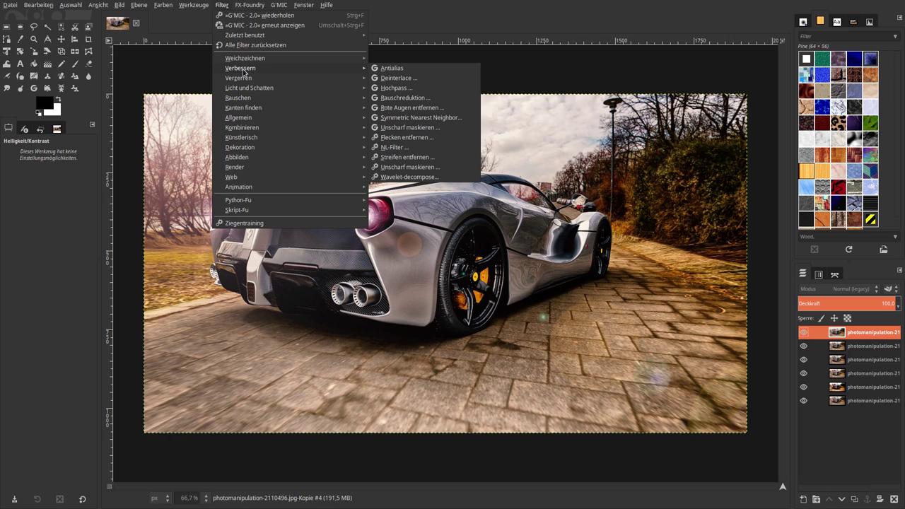
# Apply Unsharp Mask to the top copy with standard deviation 50 and scale 0.500.
pyautogui.click(408, 167)
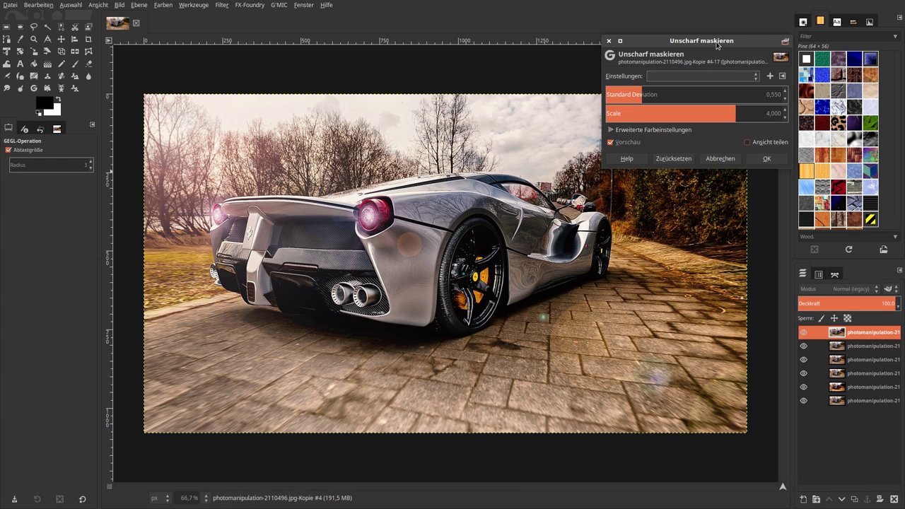
pyautogui.moveTo(714, 41)
pyautogui.mouseDown()
pyautogui.moveTo(814, 38)
pyautogui.moveTo(804, 51)
pyautogui.mouseUp()
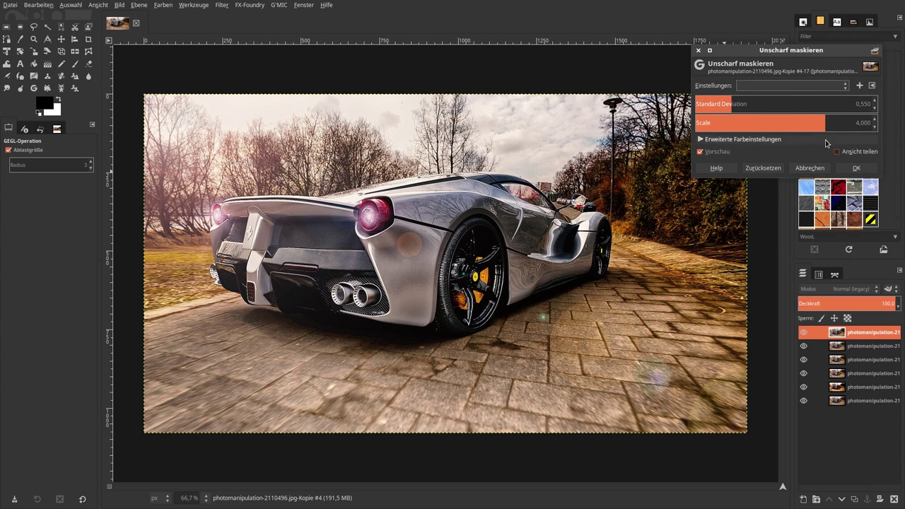
pyautogui.click(702, 140)
pyautogui.doubleClick(719, 167)
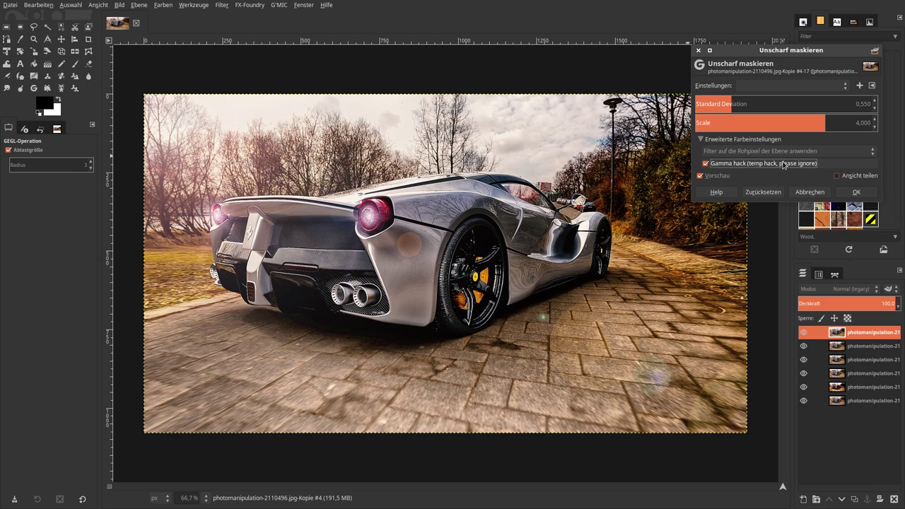
pyautogui.click(857, 128)
pyautogui.press('BackSpace')
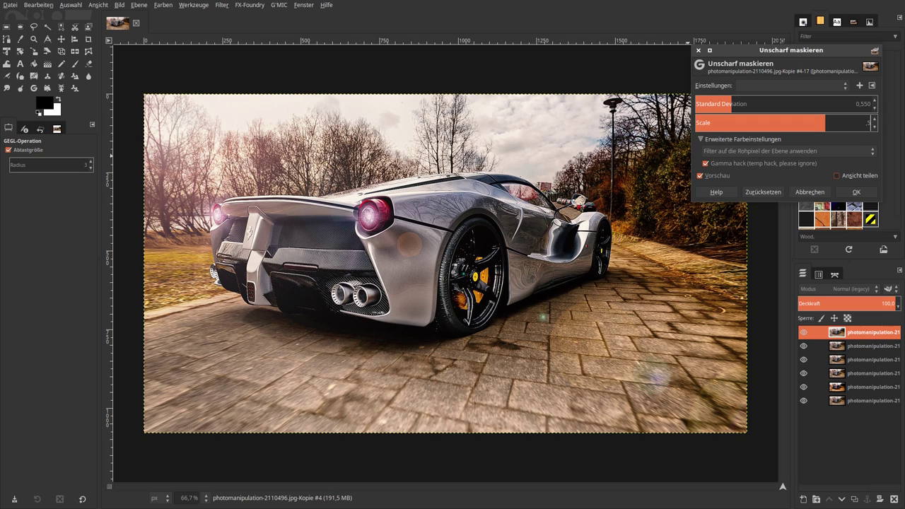
pyautogui.press('Return')
pyautogui.click(863, 105)
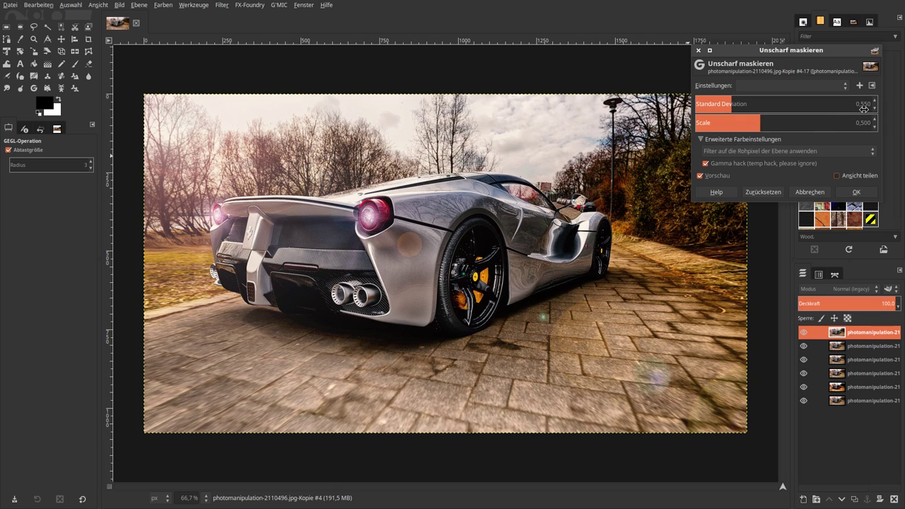
pyautogui.write('30')
pyautogui.press('Return')
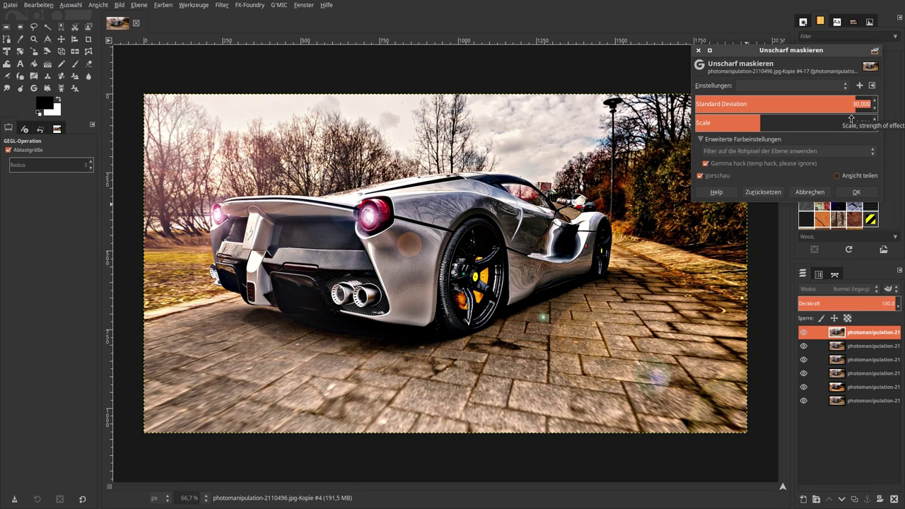
pyautogui.write('50')
pyautogui.press('Return')
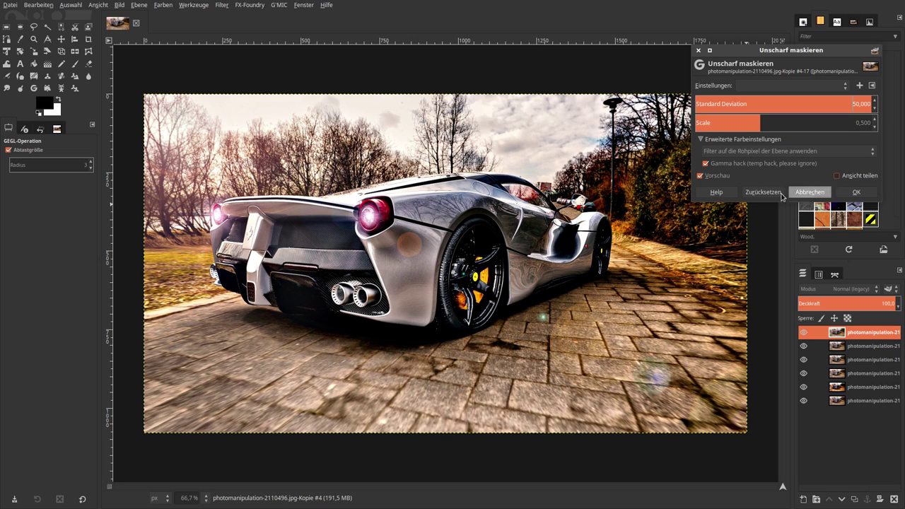
pyautogui.click(855, 192)
# Hide the top layers, inspect the fifth layer, and select the fourth layer.
pyautogui.click(803, 333)
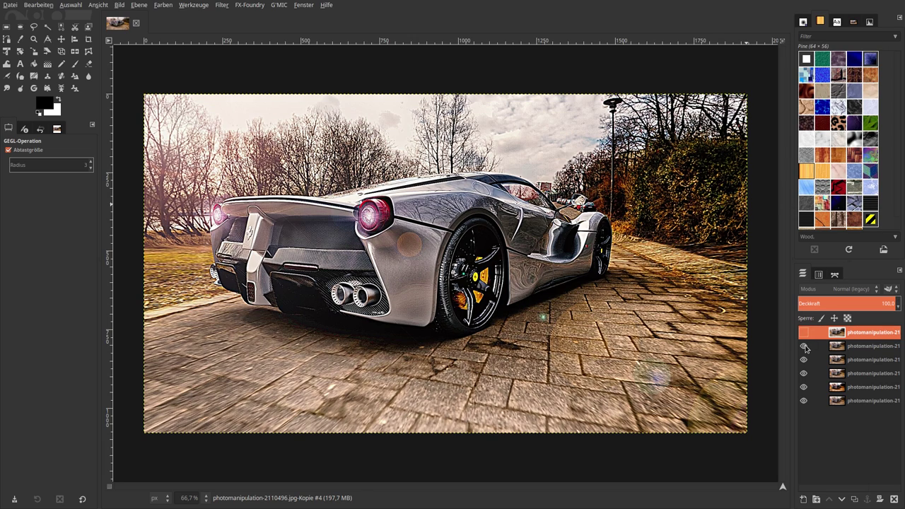
pyautogui.click(802, 359)
pyautogui.click(829, 388)
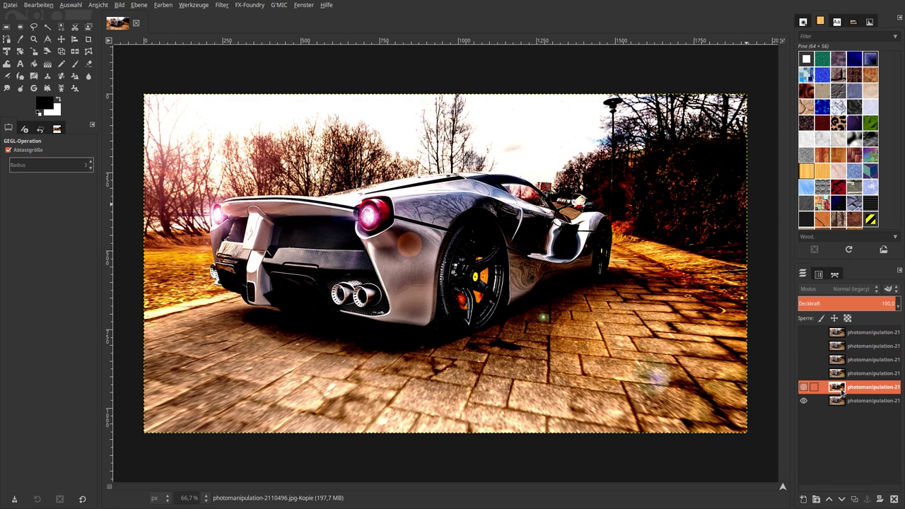
pyautogui.click(802, 386)
pyautogui.click(803, 373)
pyautogui.click(843, 375)
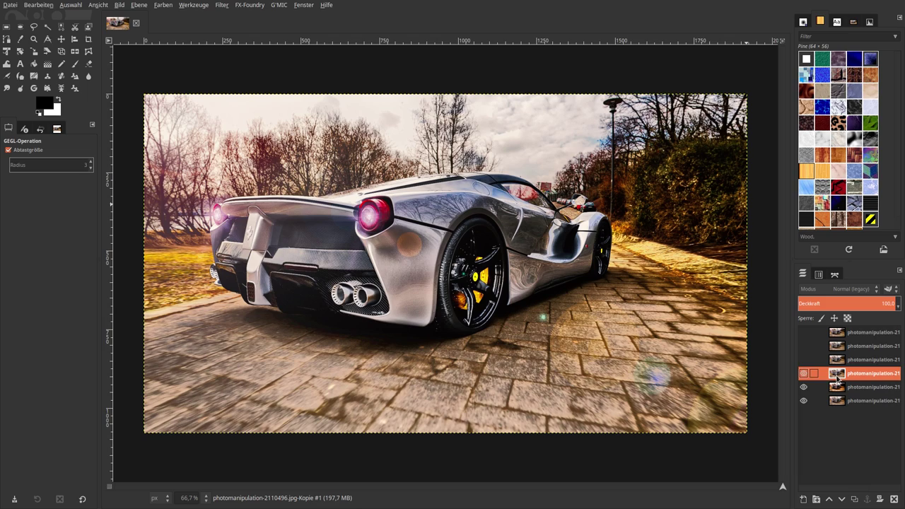
# Rename the fourth layer 'Clarity' and the layer below it 'Globaler Kontrast'.
pyautogui.doubleClick(859, 374)
pyautogui.press('BackSpace')
pyautogui.write('Clarit')
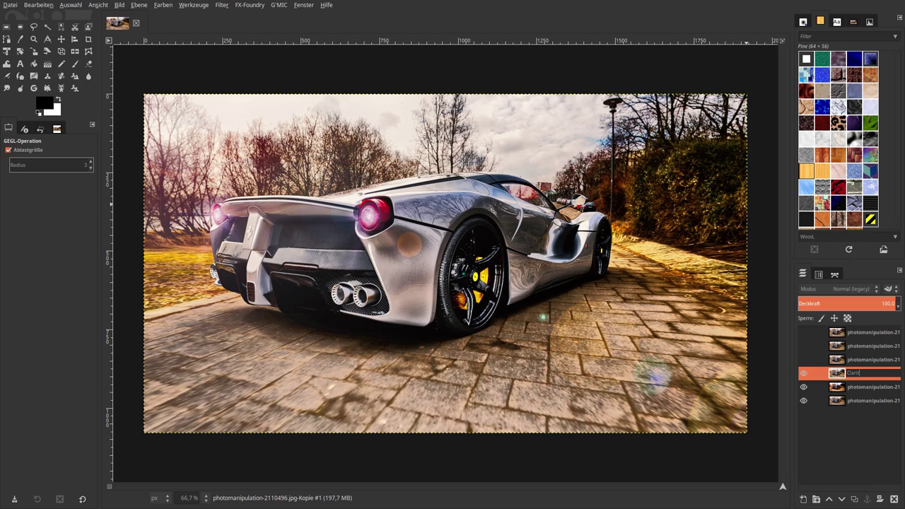
pyautogui.write('y')
pyautogui.press('Return')
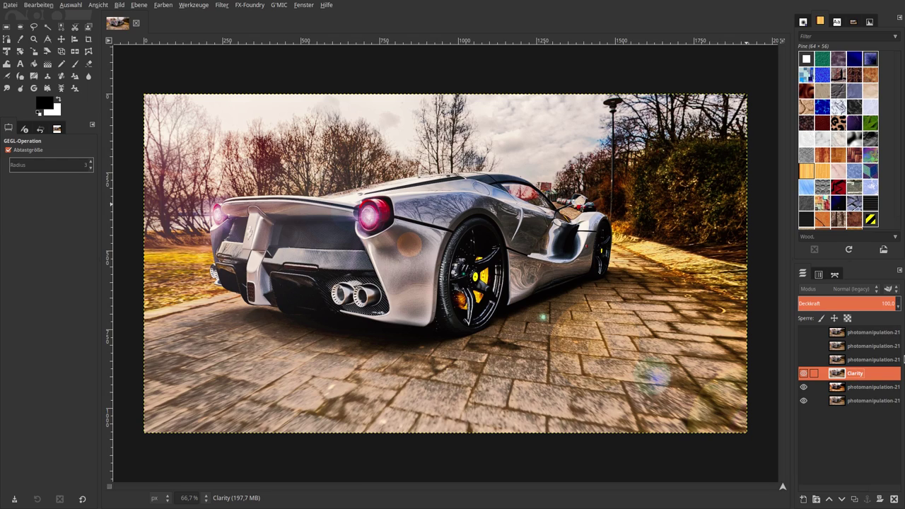
pyautogui.click(803, 373)
pyautogui.click(871, 386)
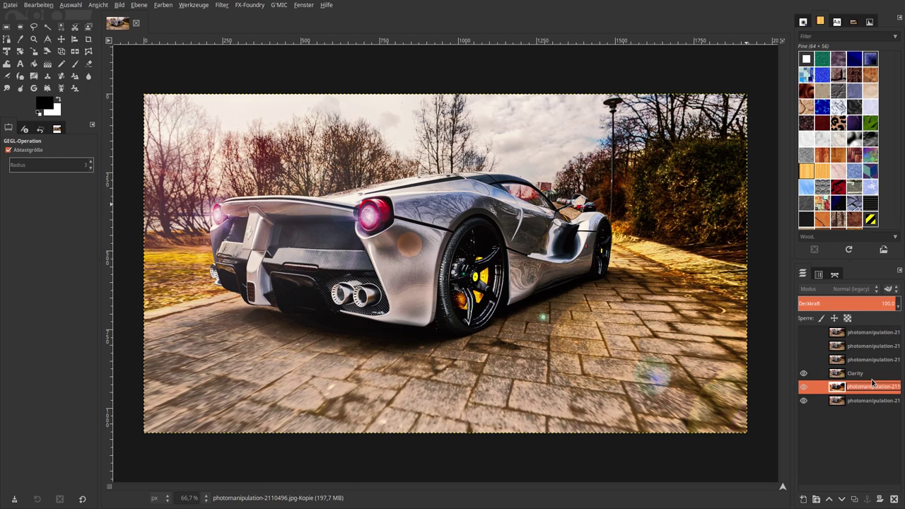
pyautogui.write('Globaler')
pyautogui.write(' Kontrast')
pyautogui.press('Return')
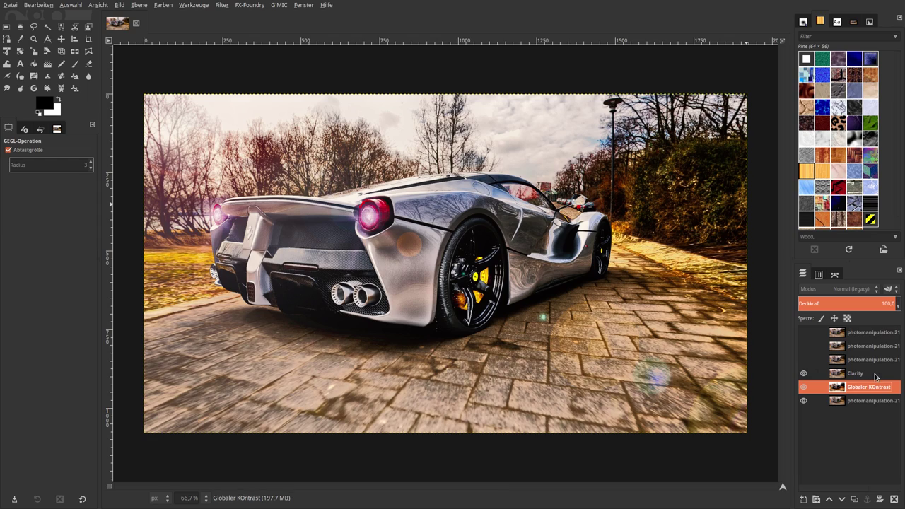
# Rename the third layer from the top 'Local Contrast Enhance'.
pyautogui.click(872, 359)
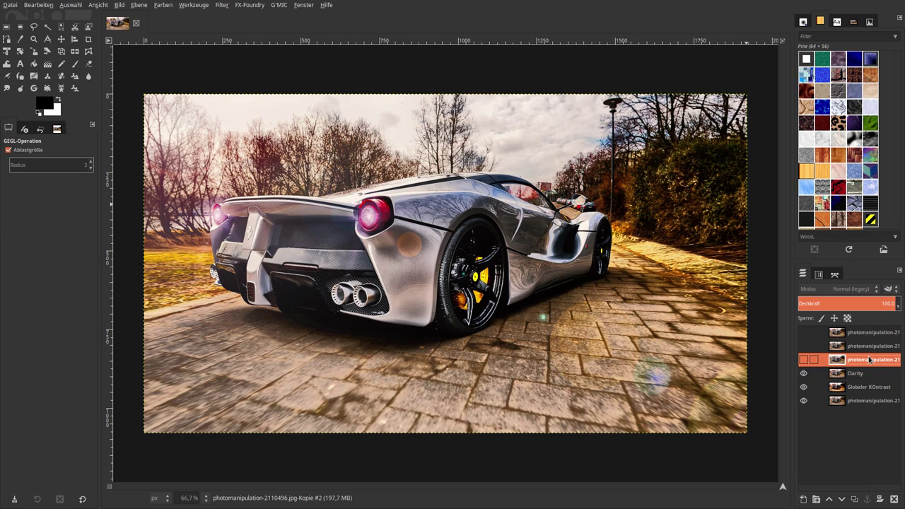
pyautogui.doubleClick(868, 359)
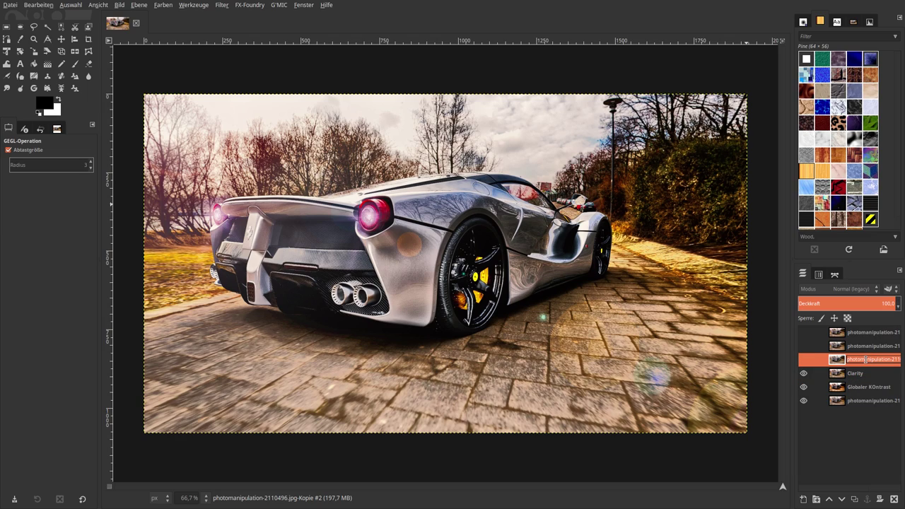
pyautogui.write('Local ')
pyautogui.write('Contrast En')
pyautogui.write('hance')
pyautogui.press('Return')
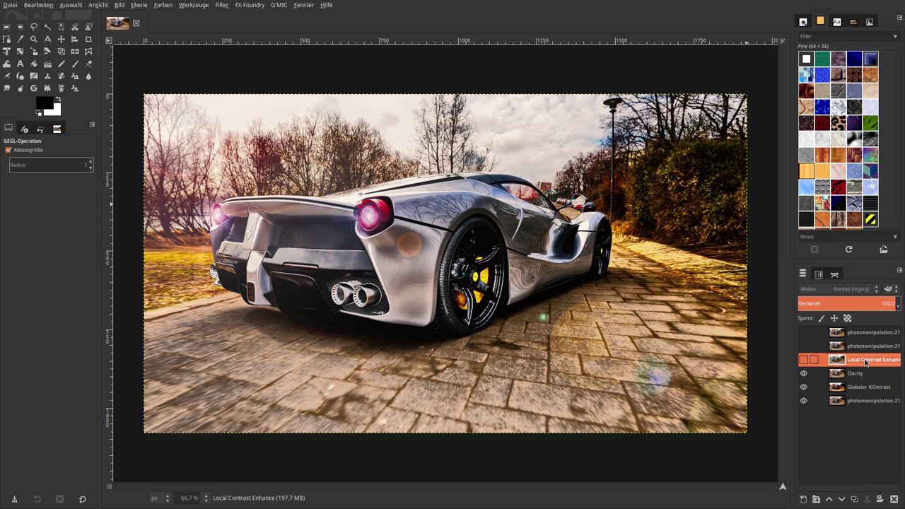
pyautogui.moveTo(865, 362)
pyautogui.mouseDown()
pyautogui.moveTo(782, 361)
pyautogui.moveTo(791, 361)
pyautogui.mouseUp()
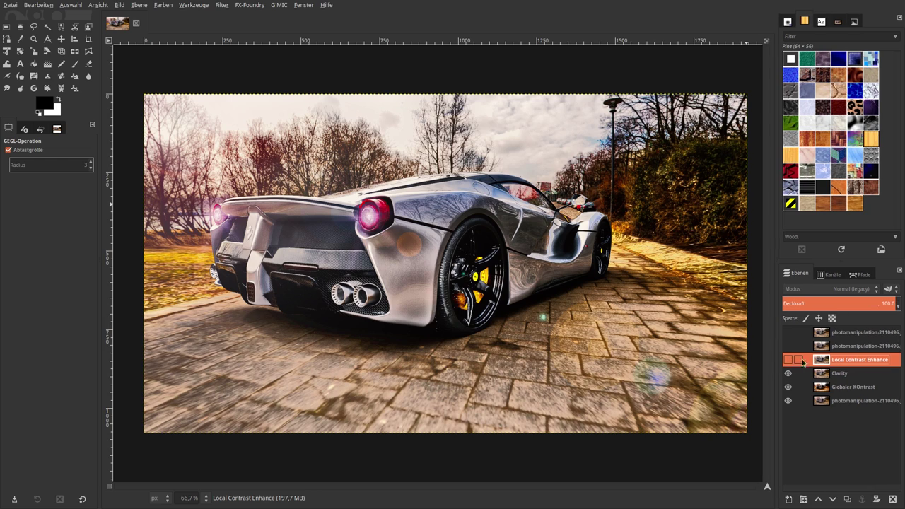
# Show the Local Contrast Enhance layer and rename the second layer 'G'MIC-Unscharf'.
pyautogui.click(788, 360)
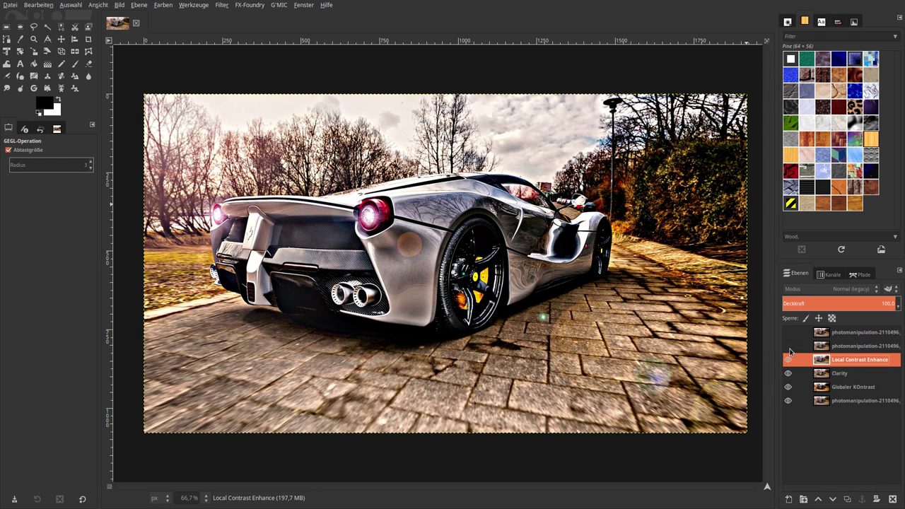
pyautogui.click(848, 345)
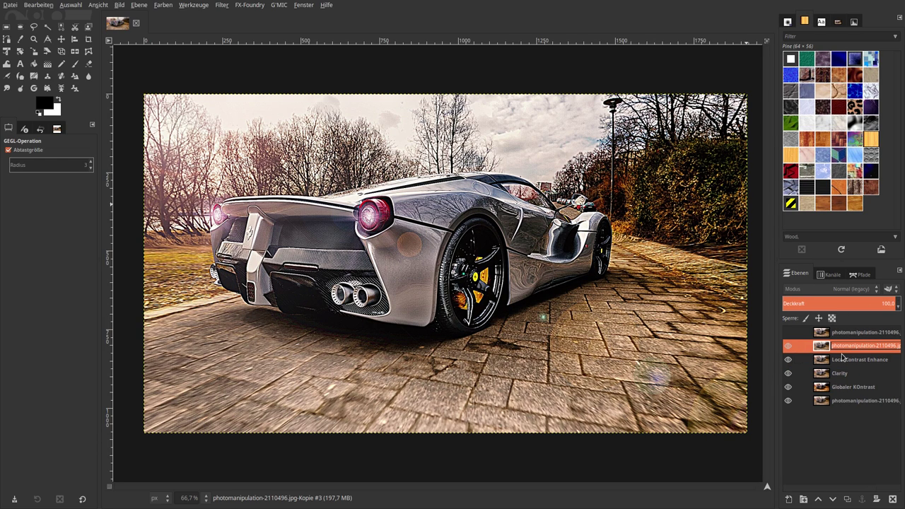
pyautogui.write('c')
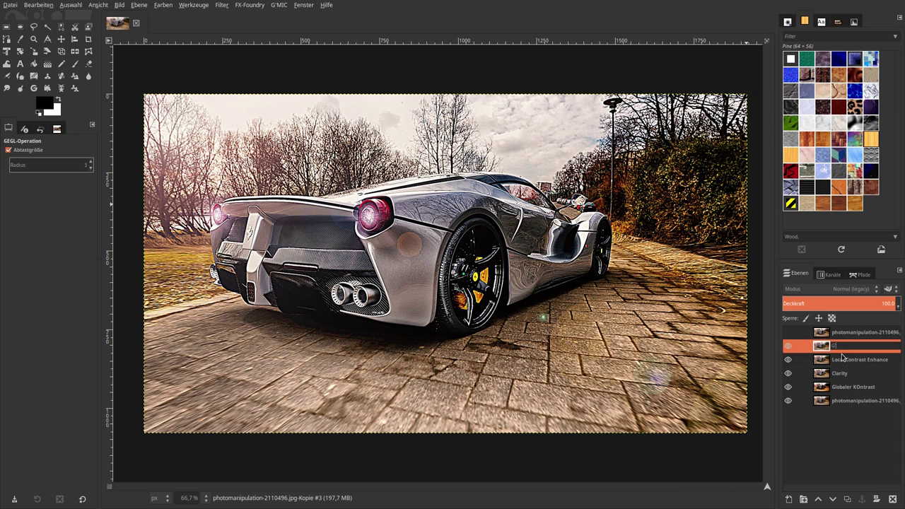
pyautogui.write("'MIC-U")
pyautogui.write('nscharf')
pyautogui.press('Return')
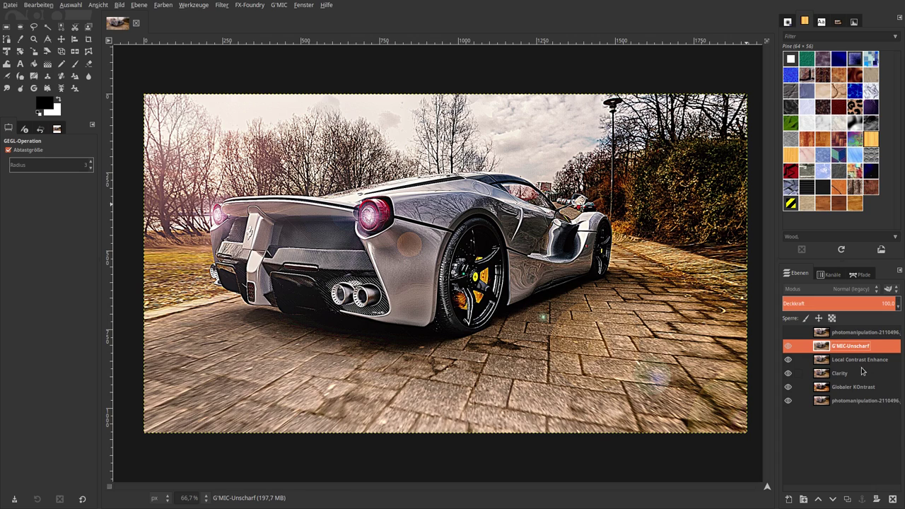
# Show the top layer and rename it 'Gimp Klarheit -'.
pyautogui.click(787, 332)
pyautogui.doubleClick(851, 333)
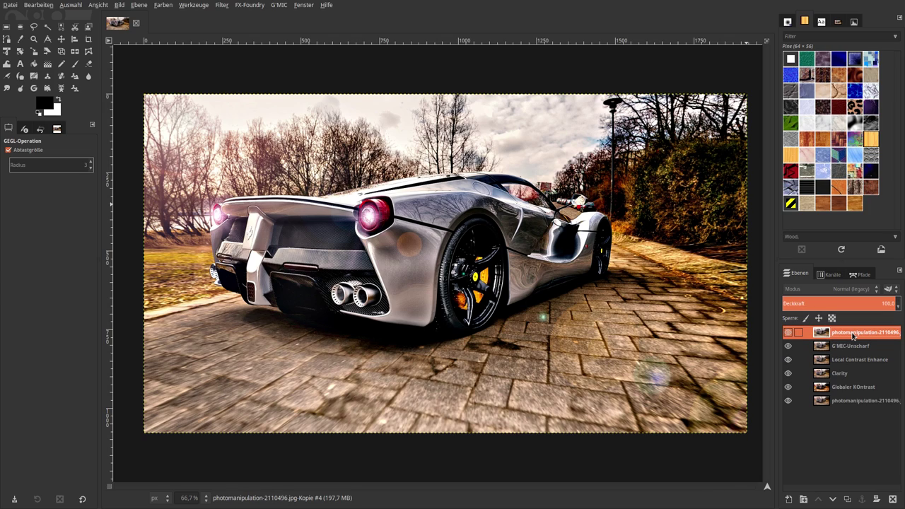
pyautogui.write('Gimp')
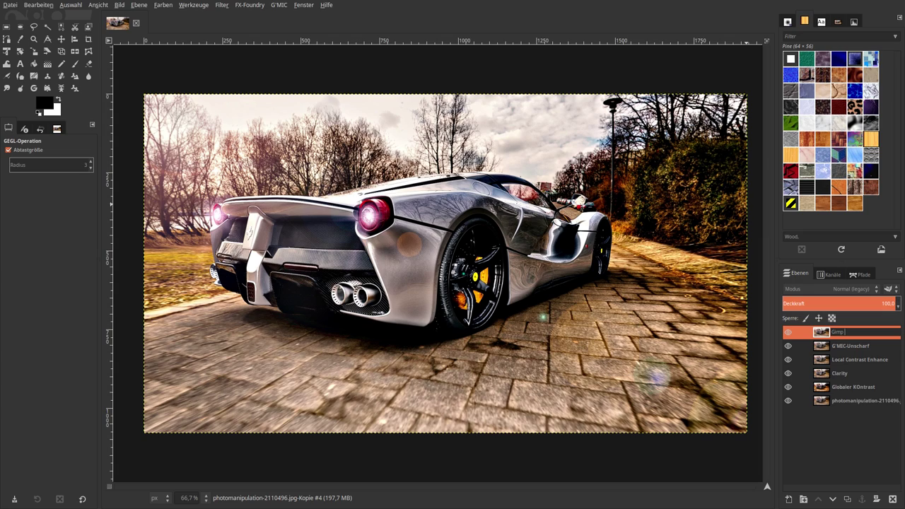
pyautogui.write(' Klarh')
pyautogui.write('eit - U')
pyautogui.write('nsc')
pyautogui.write('rf Maski')
pyautogui.write('er')
pyautogui.moveTo(866, 332); pyautogui.dragTo(902, 333)
pyautogui.press('BackSpace')
pyautogui.press('Return')
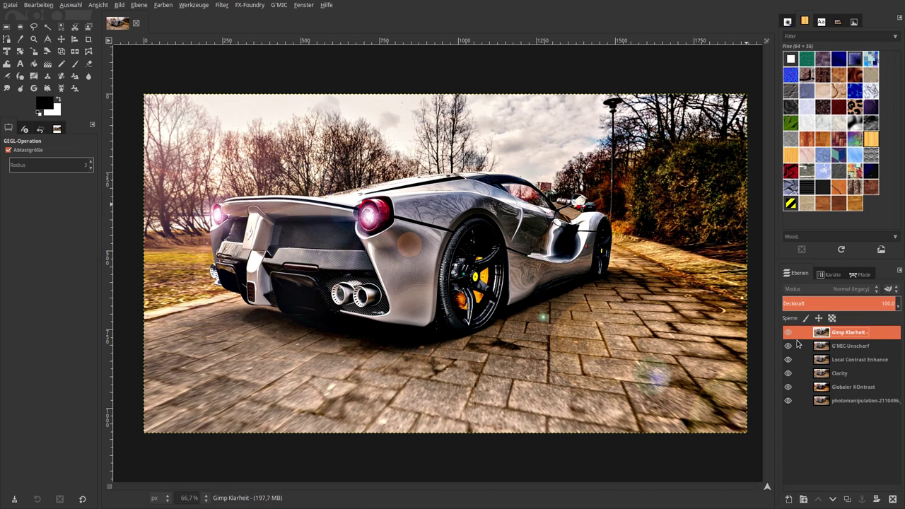
# Toggle the Gimp Klarheit, G'MIC-Unscharf and Clarity layers to compare effects.
pyautogui.click(788, 332)
pyautogui.click(788, 359)
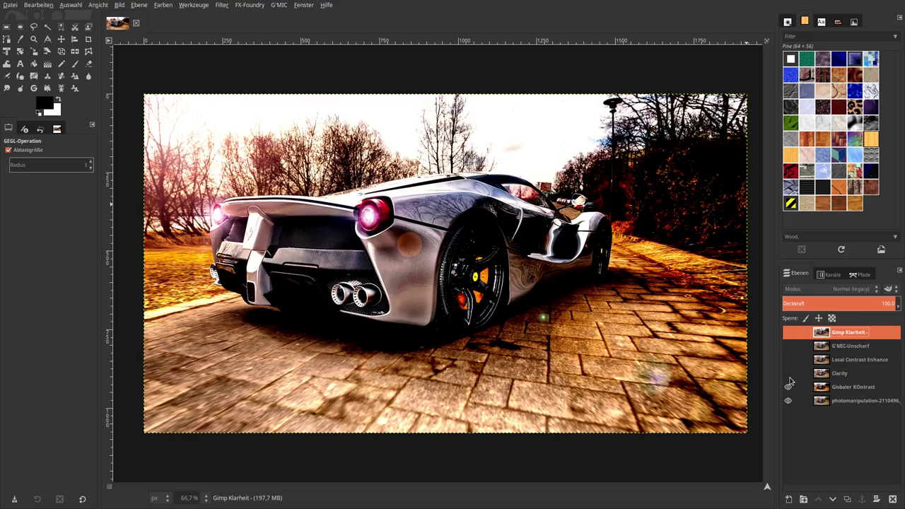
pyautogui.click(788, 373)
pyautogui.click(788, 373)
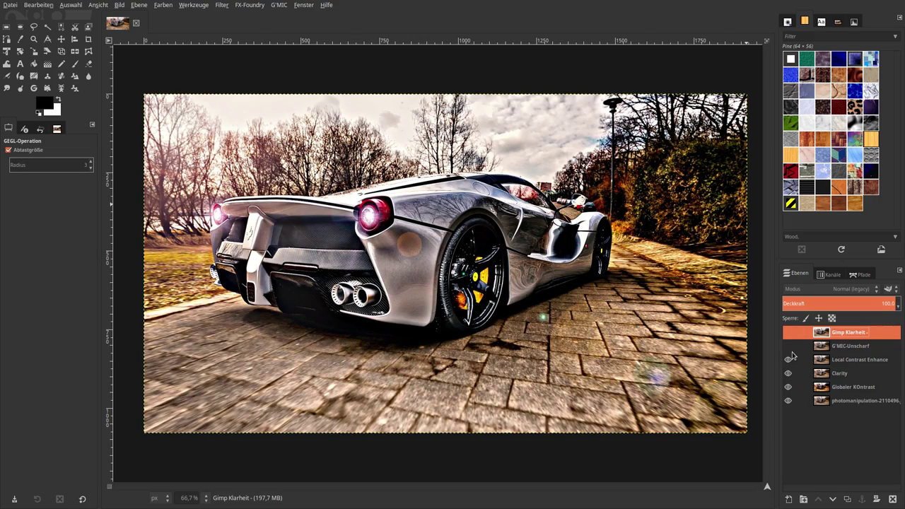
pyautogui.click(787, 345)
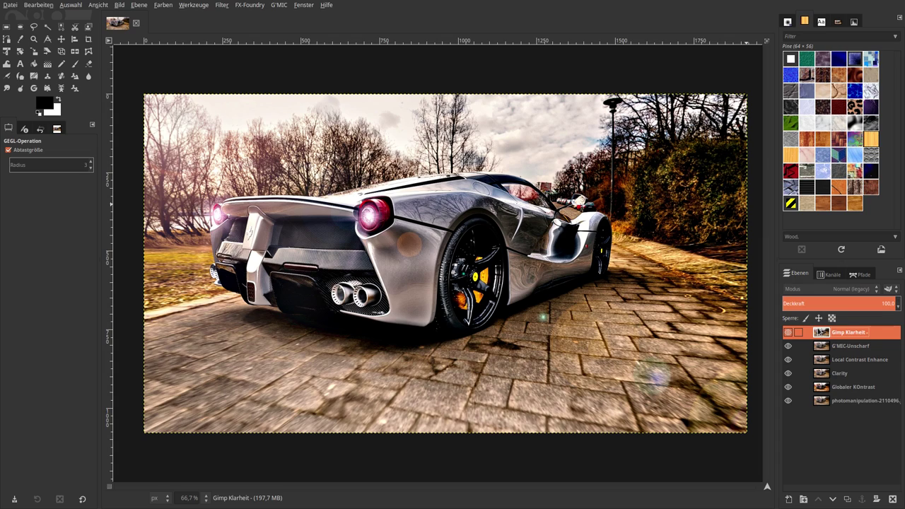
# Hide the four middle layers and toggle Gimp Klarheit against the original photo.
pyautogui.moveTo(788, 346); pyautogui.dragTo(788, 386)
pyautogui.click(789, 334)
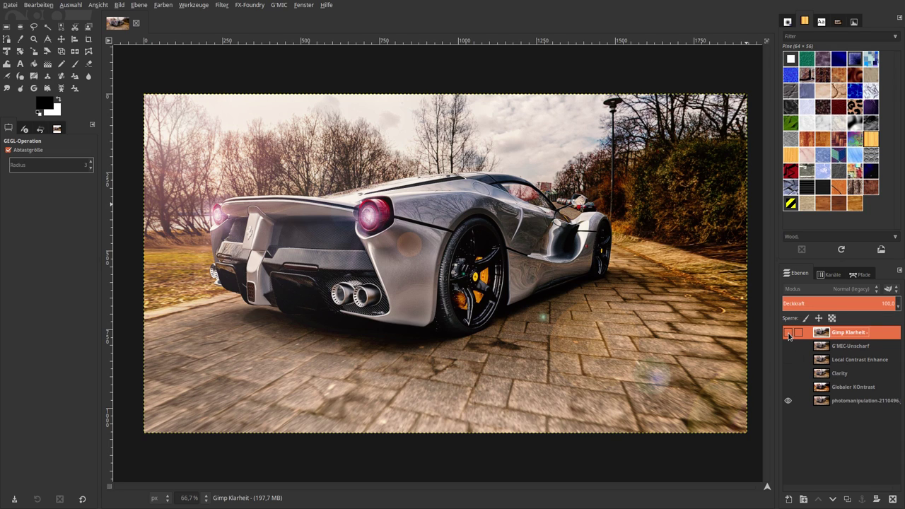
pyautogui.click(788, 333)
pyautogui.click(789, 333)
pyautogui.click(788, 333)
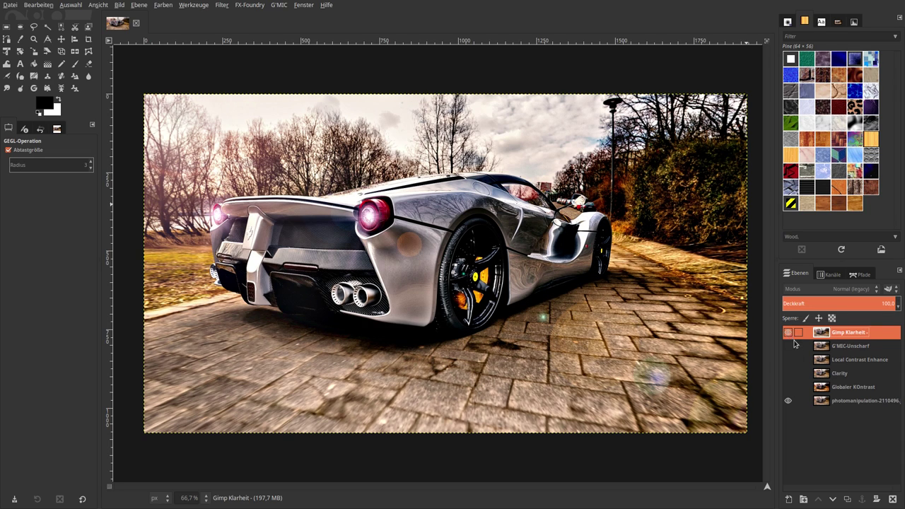